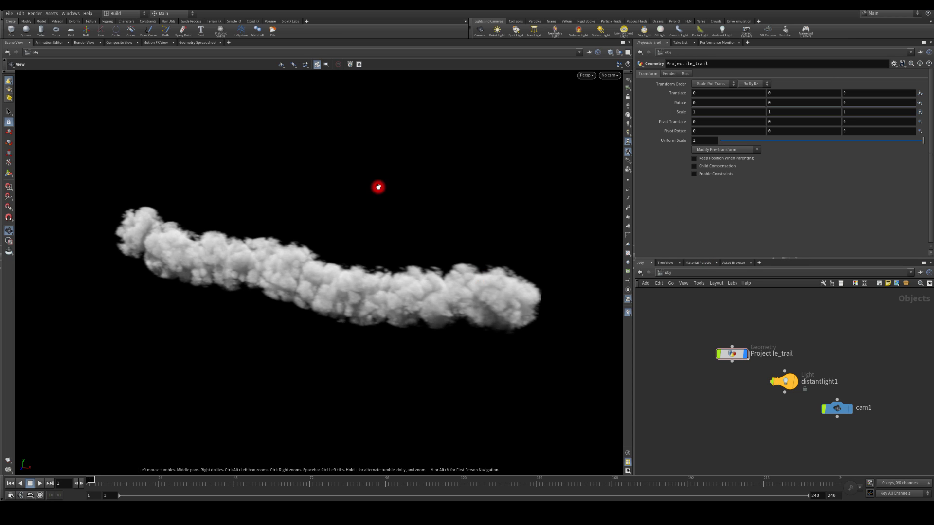
- Orbit the Houdini view around the smoke trail from several angles
left_click_drag(380, 188, 431, 181)
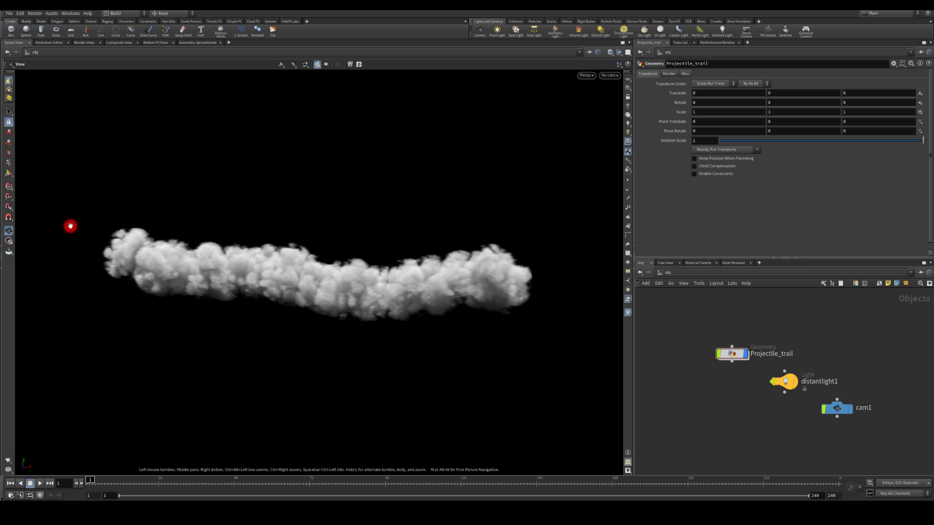
left_click_drag(404, 211, 225, 214)
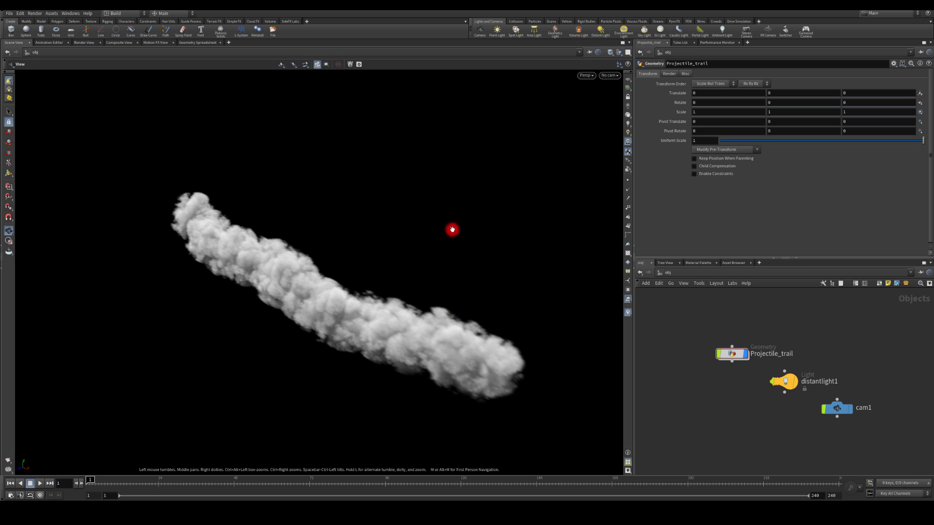
left_click_drag(452, 223, 302, 287)
left_click_drag(436, 267, 483, 307)
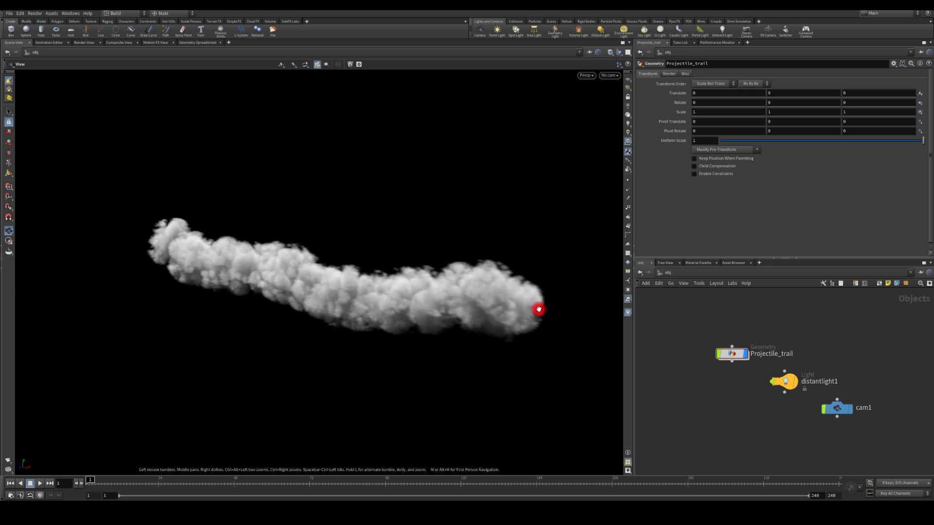
left_click_drag(358, 212, 400, 236)
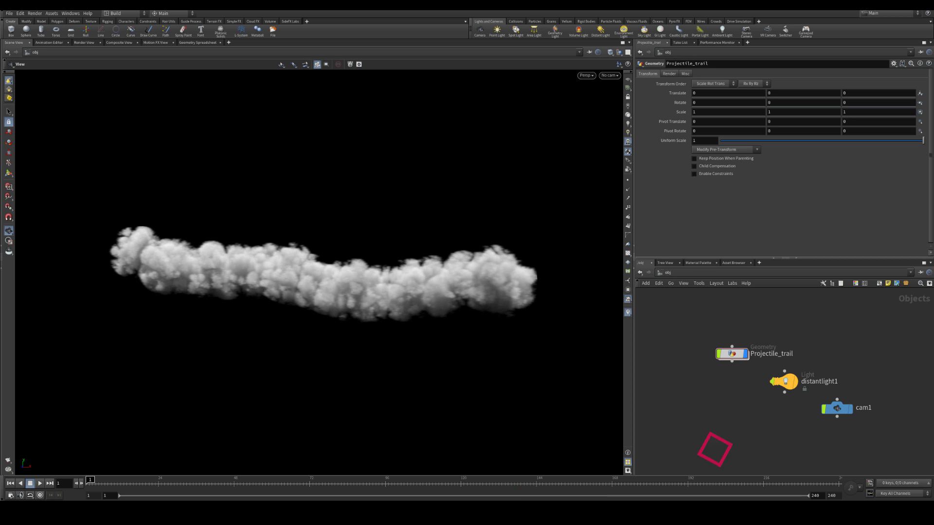
- Bring the Unreal game to the front and fire the rifle twice to show muzzle smoke
left_click(493, 479)
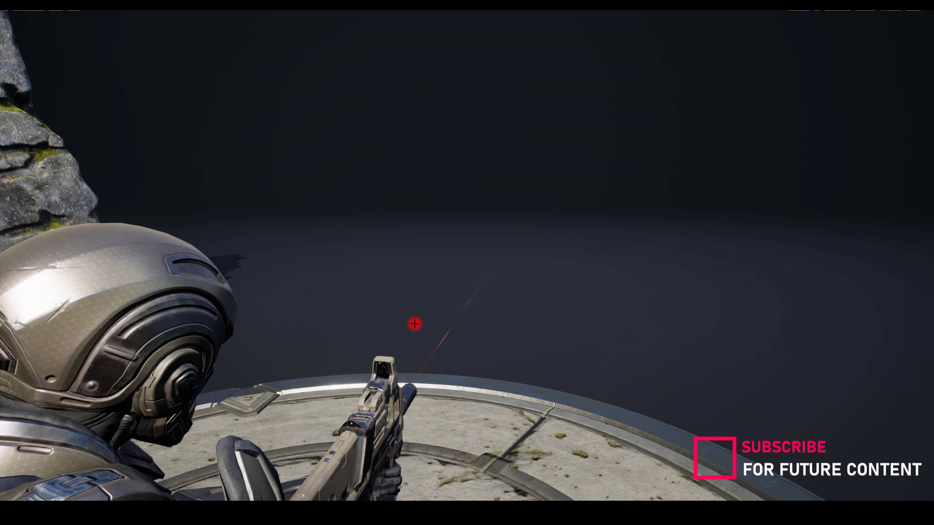
left_click(425, 298)
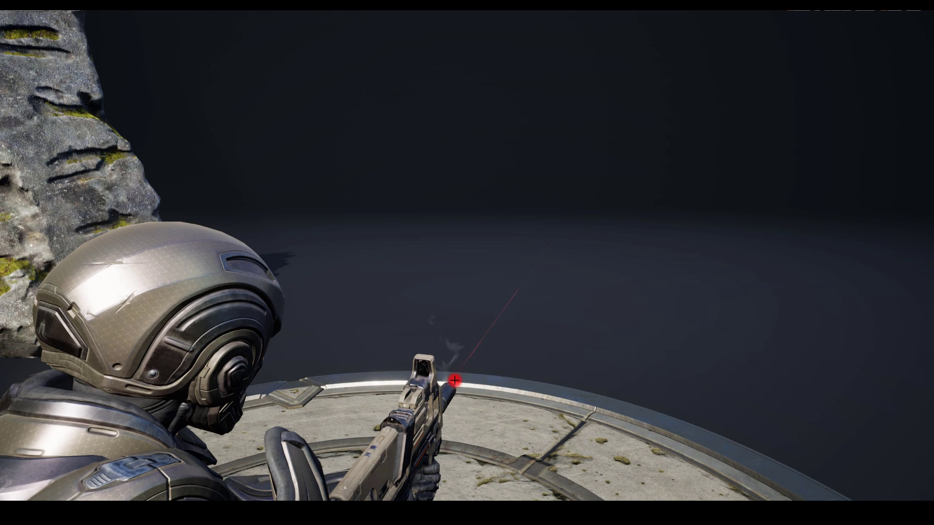
left_click(570, 240)
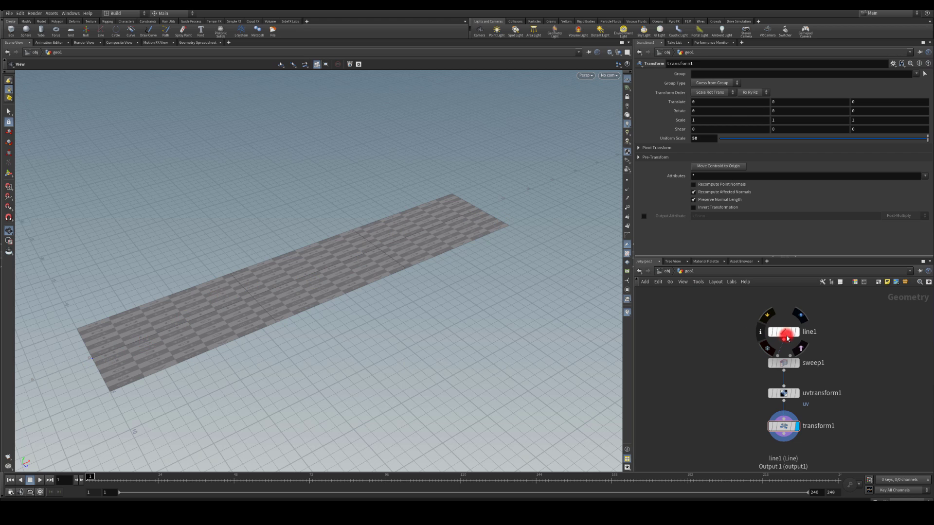
left_click(781, 331)
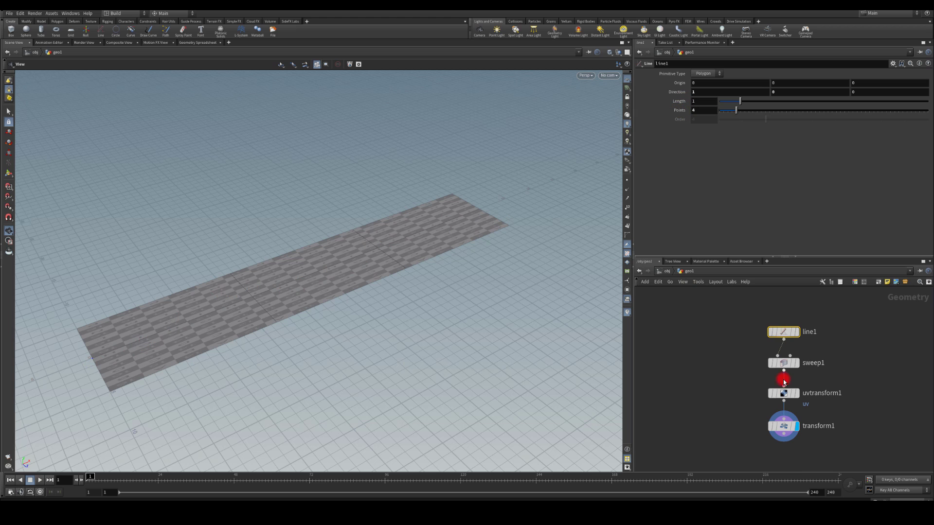
left_click(782, 366)
left_click(799, 366)
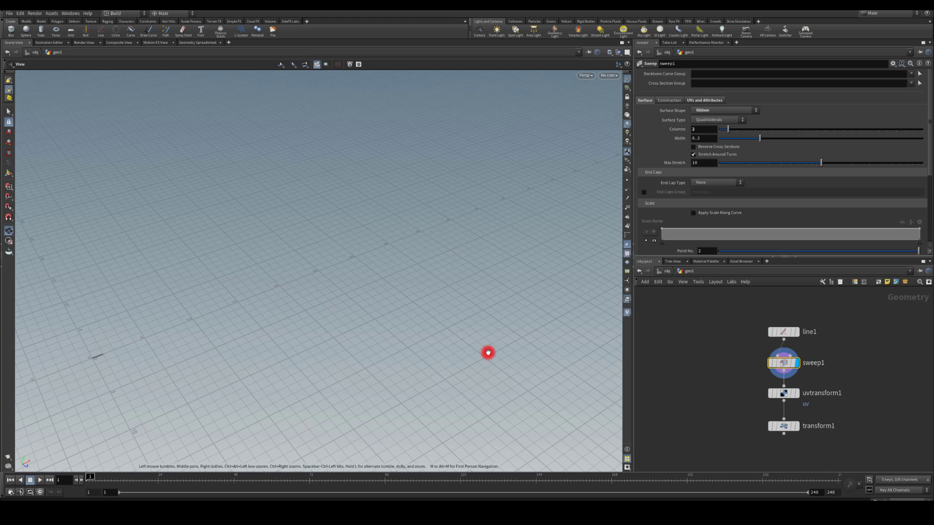
key("f")
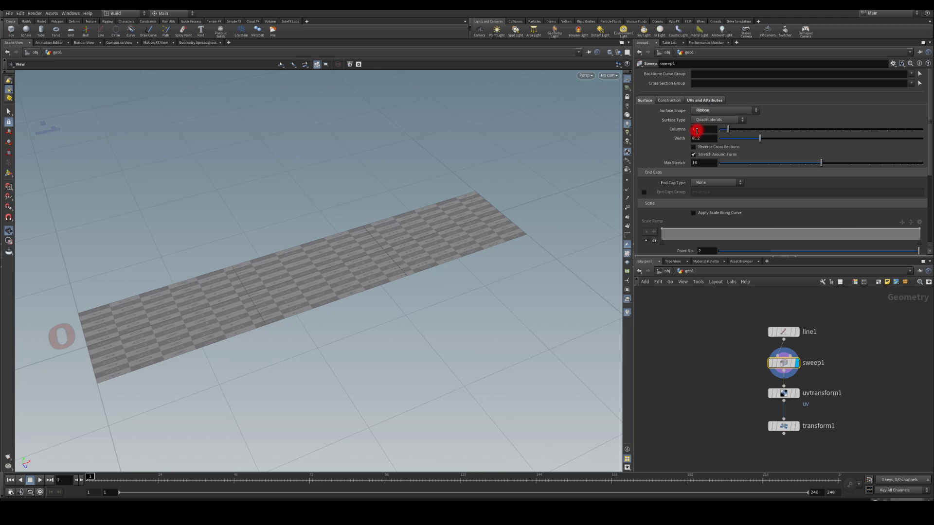
left_click(696, 100)
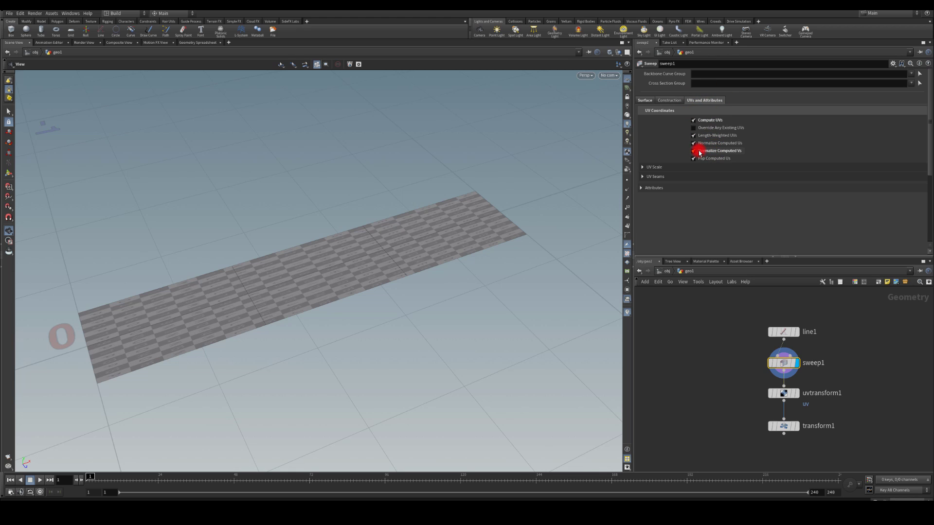
left_click(796, 393)
left_click(784, 393)
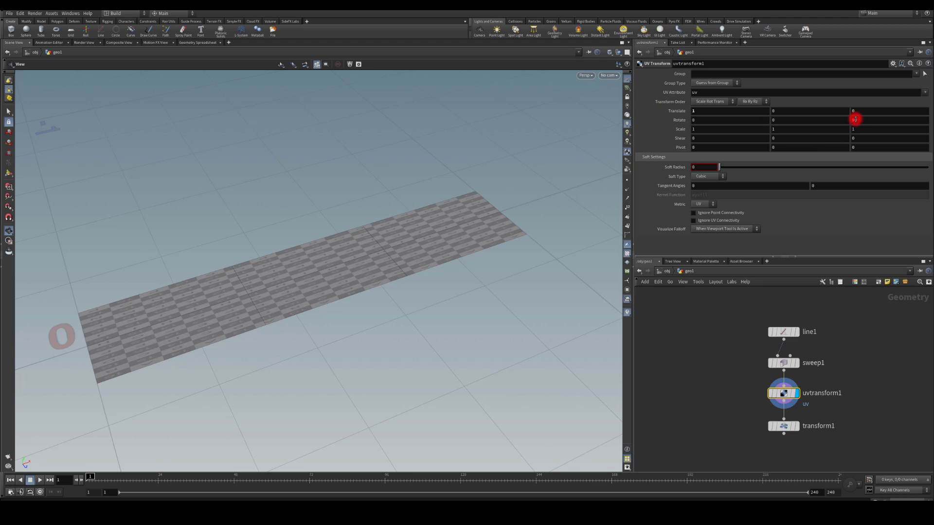
left_click(680, 113)
left_click(698, 112)
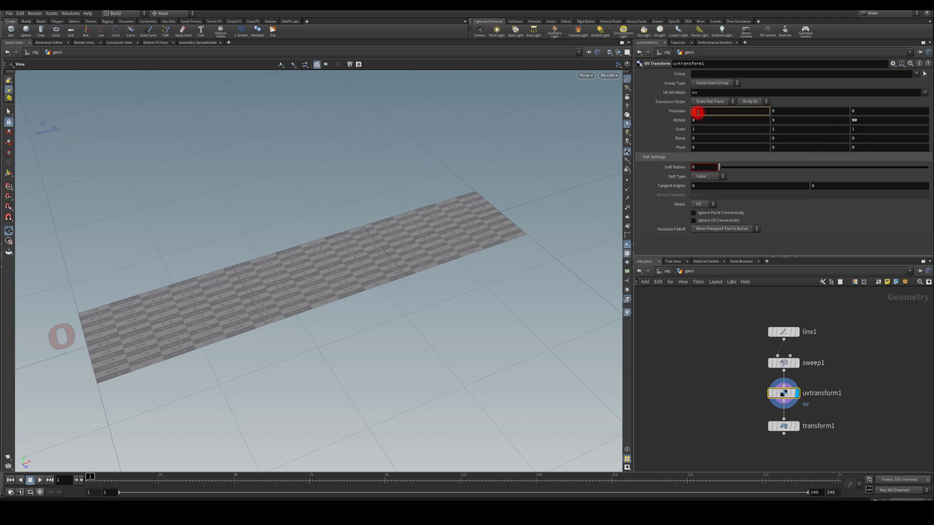
left_click(796, 426)
left_click(782, 426)
key("f")
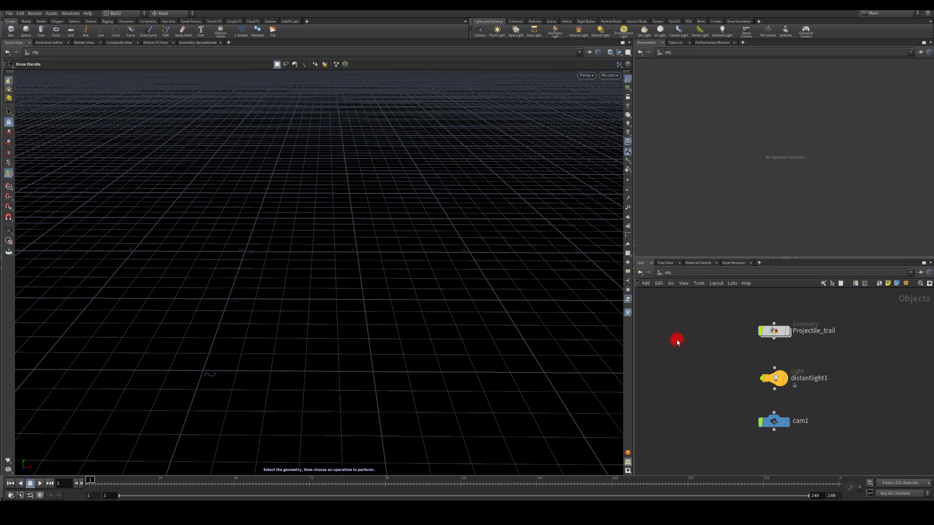
- Create a geo1 Geometry object at /obj and go inside it
key("Tab")
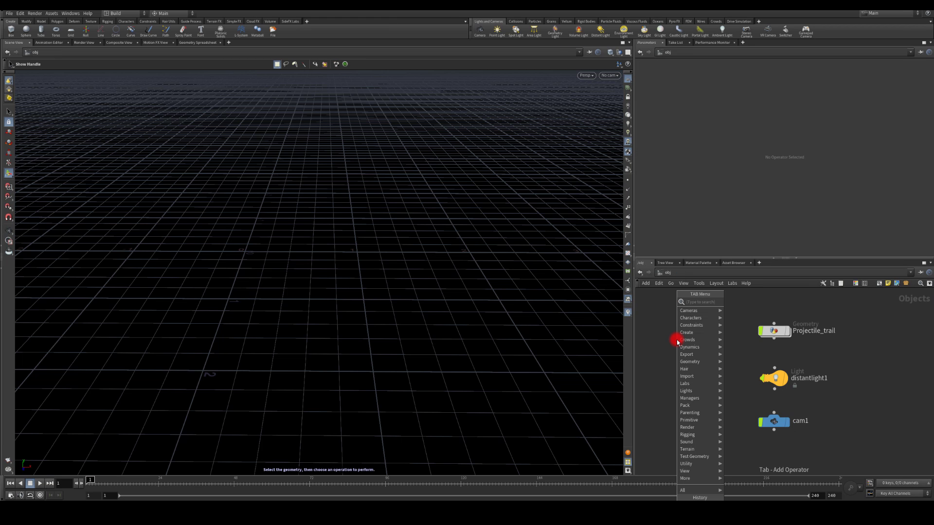
type("geo")
key("Return")
left_click(676, 339)
double_click(676, 340)
- Add a Line node with direction 1,0,0 and length 5
key("Tab")
type("line")
key("Return")
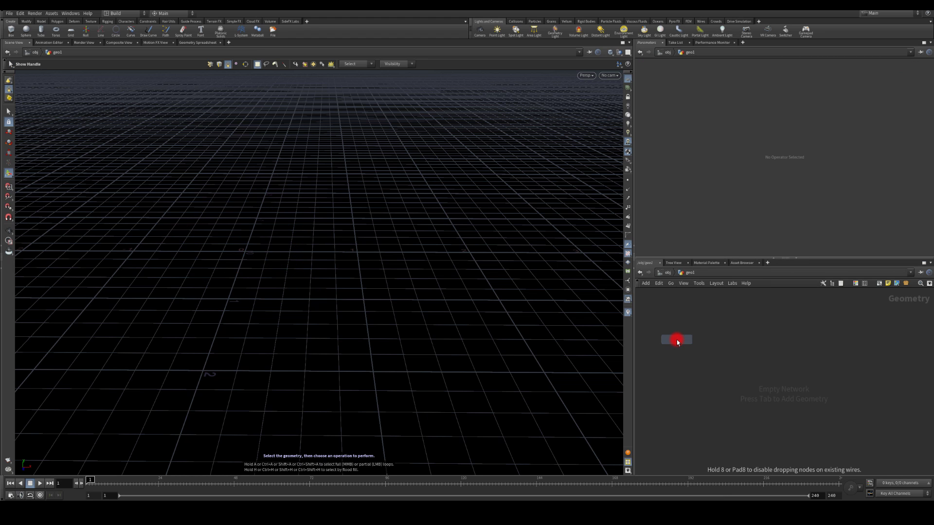
left_click(677, 340)
left_click(759, 329)
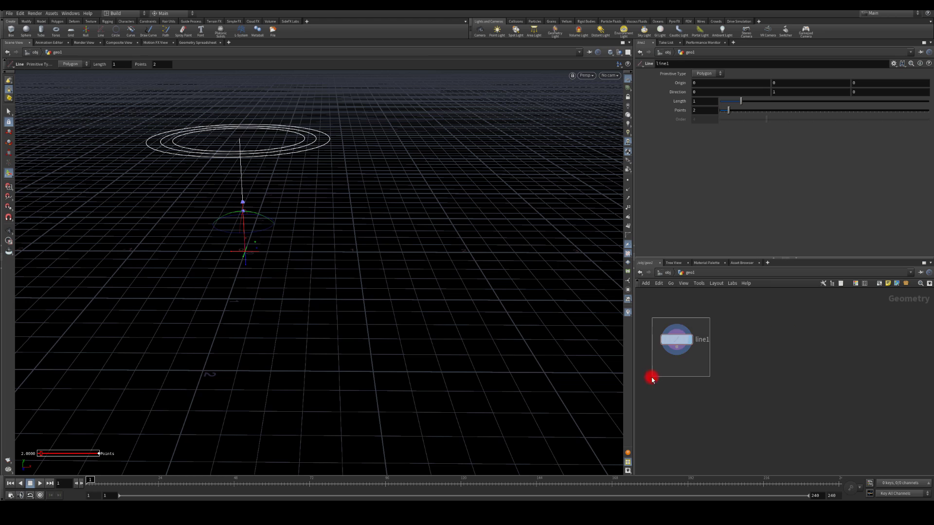
type("1")
left_click(690, 99)
type("0")
left_click(678, 92)
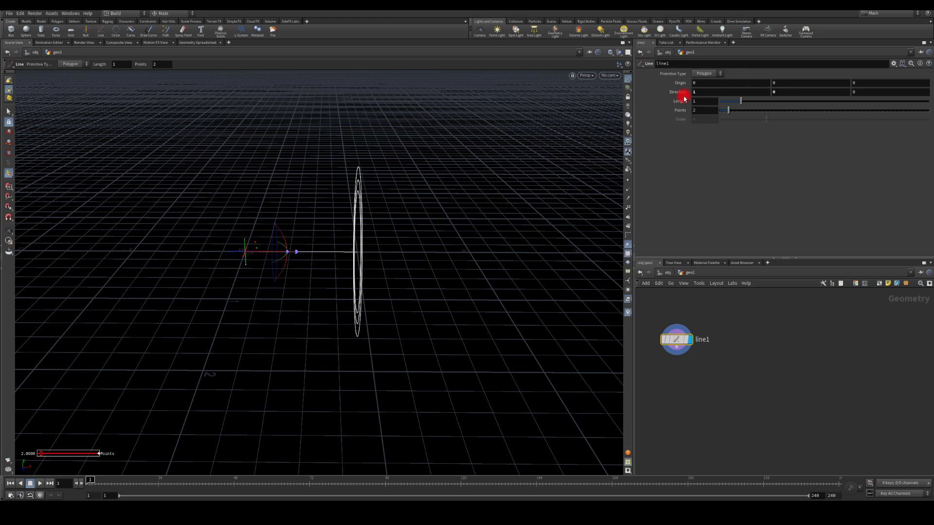
left_click(701, 102)
type("5")
key("Return")
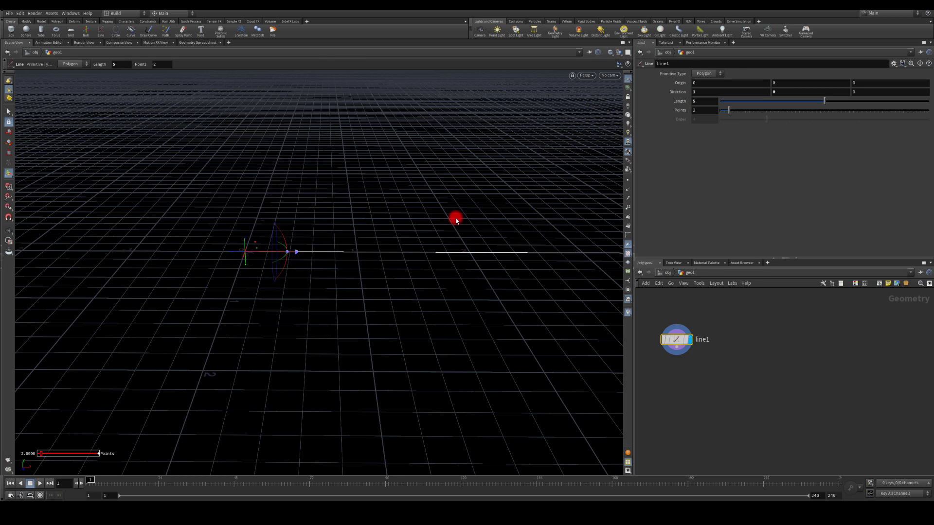
- Inspect the 5-unit line and shift the line1 node to the right
key("Escape")
left_click_drag(447, 217, 336, 305)
left_click_drag(338, 173, 203, 169)
left_click(669, 355)
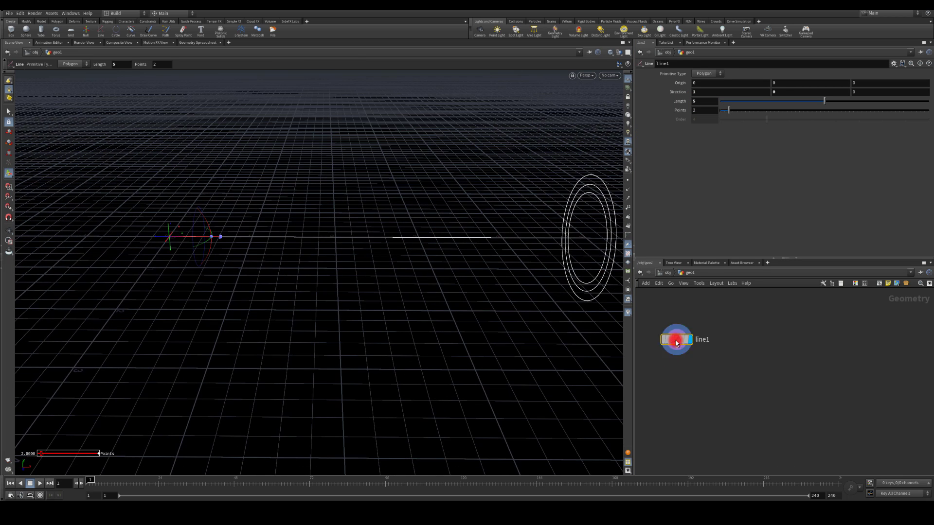
left_click_drag(680, 342, 822, 337)
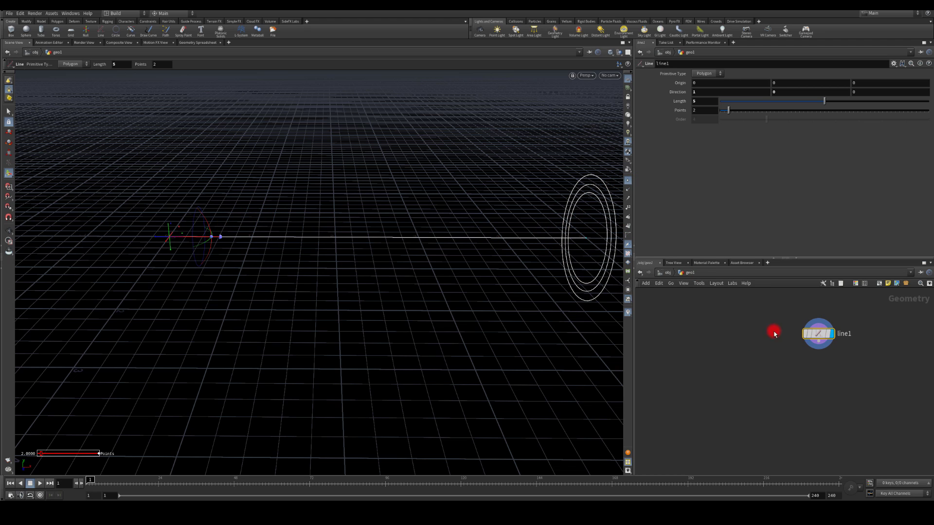
key("Tab")
- Add resample1 under line1, resampling by a fixed count of 10 segments
type("res")
key("Return")
left_click(799, 368)
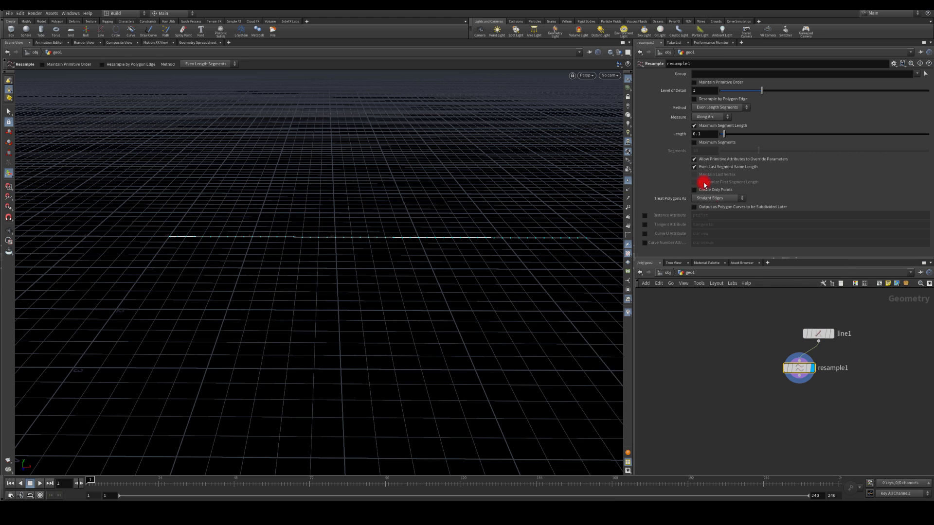
left_click(695, 127)
left_click(695, 142)
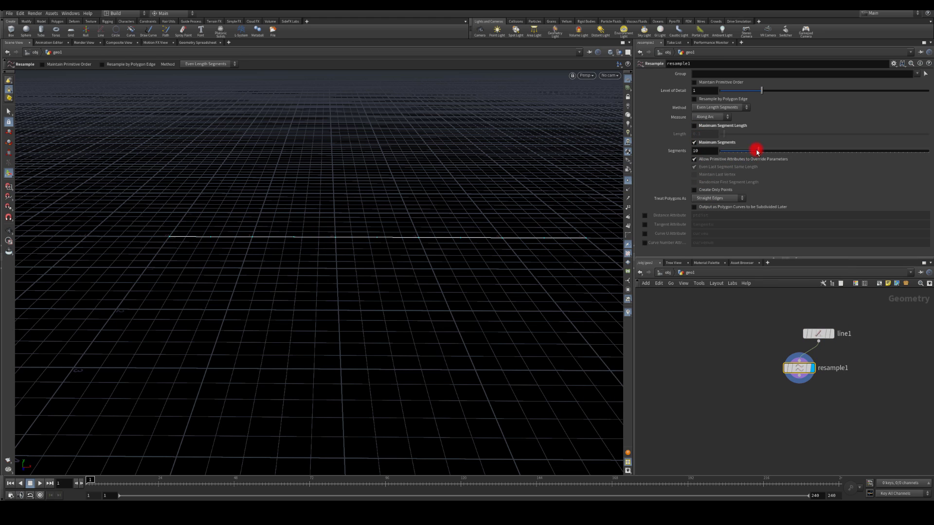
middle_click_drag(710, 152, 617, 160)
left_click_drag(796, 369, 823, 371)
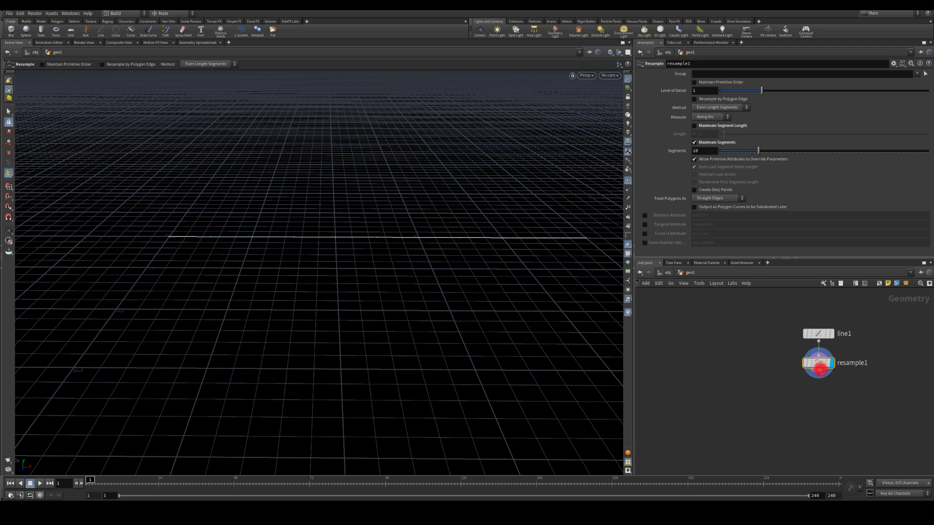
- Add and display a Point Jitter node below resample1, with first axis scale 0
key("Tab")
type("point j")
key("Return")
left_click(803, 395)
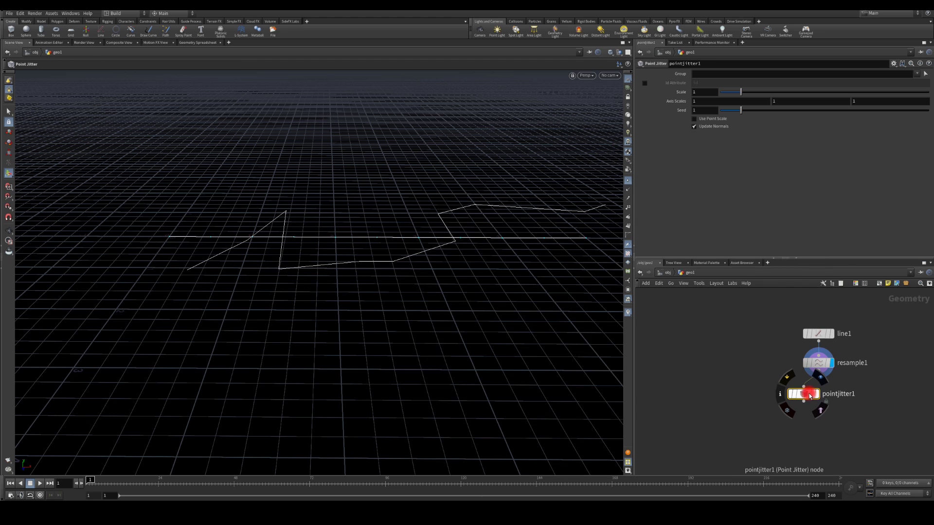
left_click(819, 393)
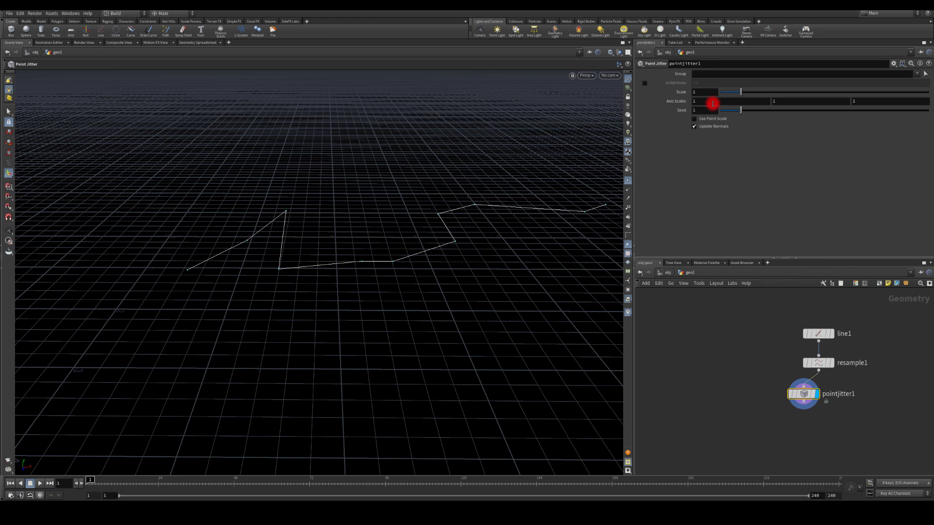
type("0")
key("Return")
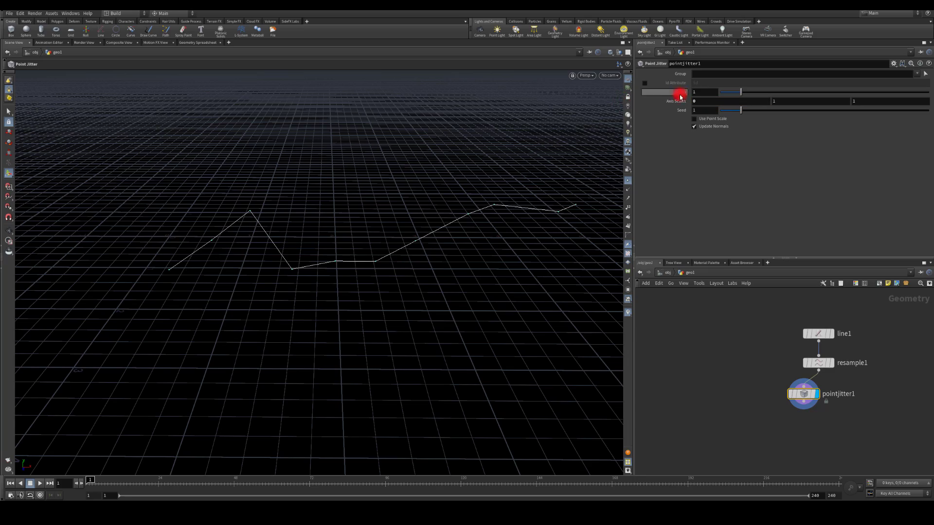
key("Escape")
left_click_drag(406, 187, 390, 235)
key("Return")
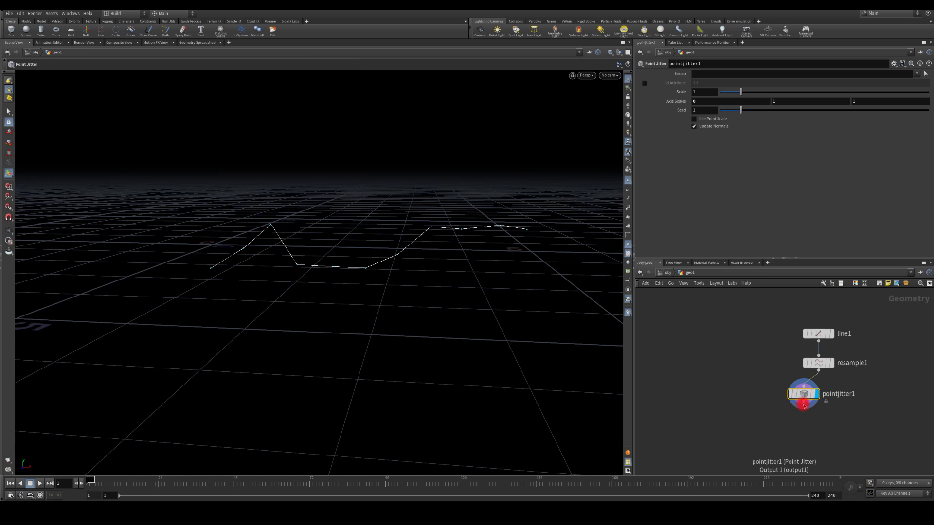
- Add resample2 below pointjitter1 treating polygons as Subdivision Curves with a fixed segment count
key("Tab")
type("re")
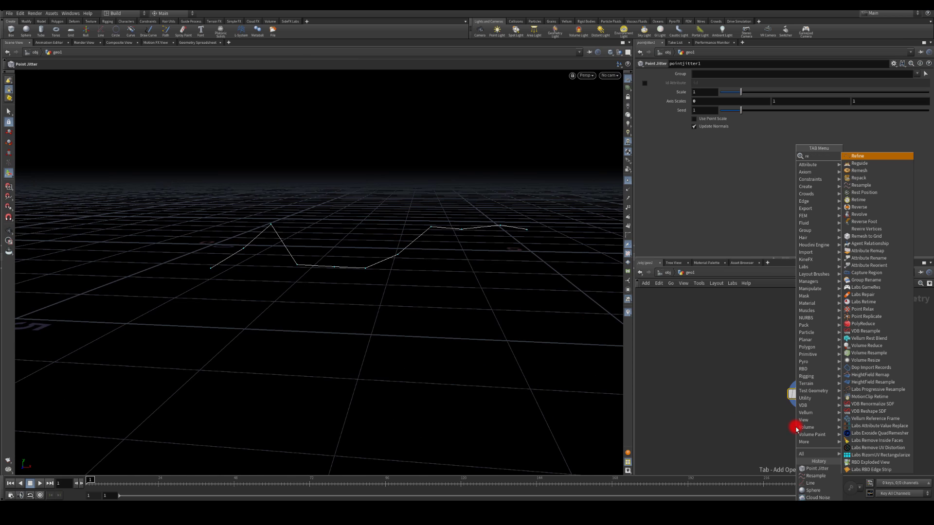
type("sa")
key("Return")
left_click(795, 427)
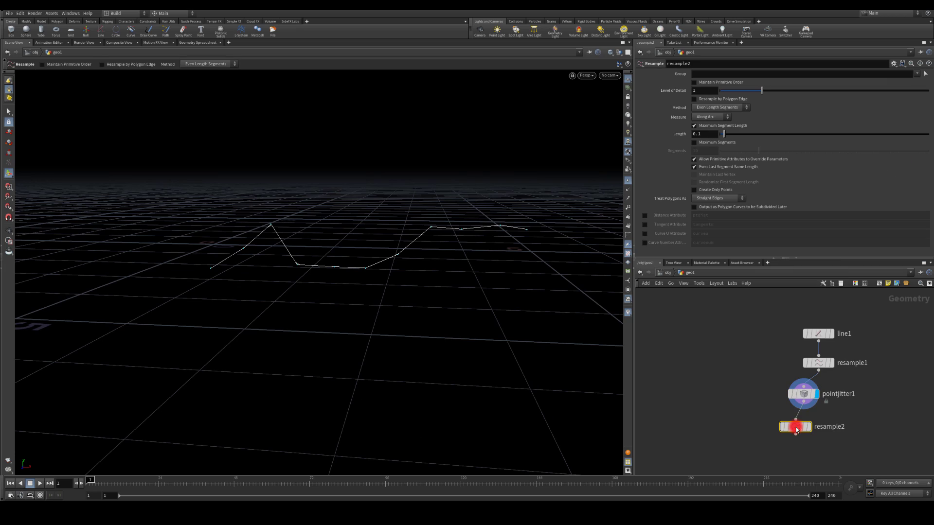
left_click_drag(338, 233, 627, 191, "alt")
left_click(692, 199)
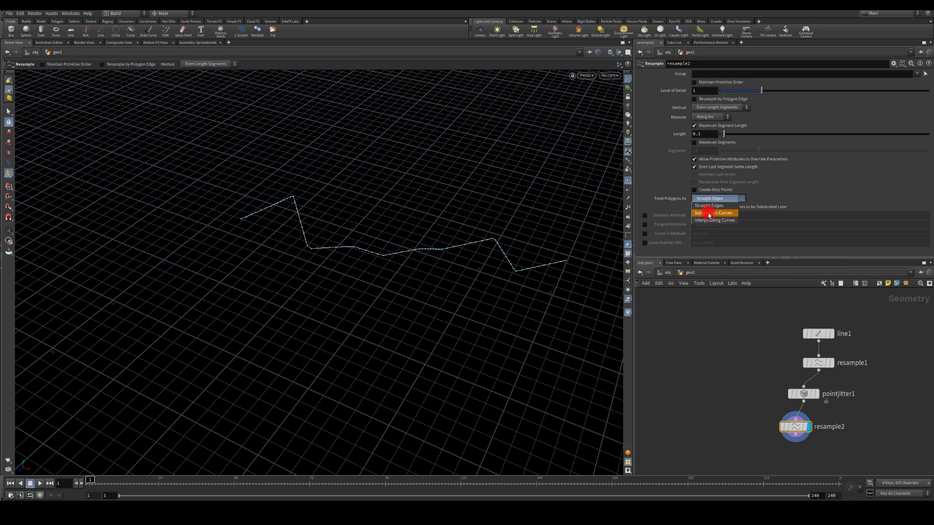
left_click(708, 215)
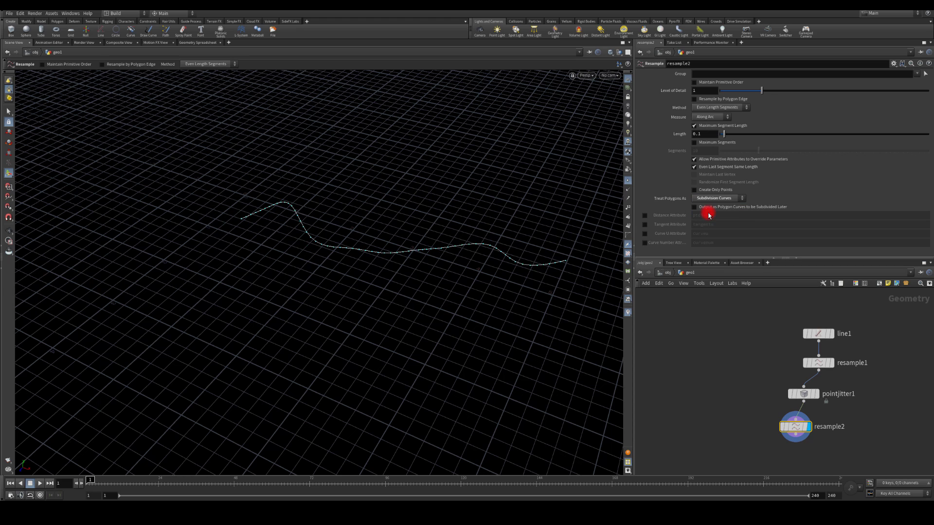
left_click(694, 126)
left_click(701, 142)
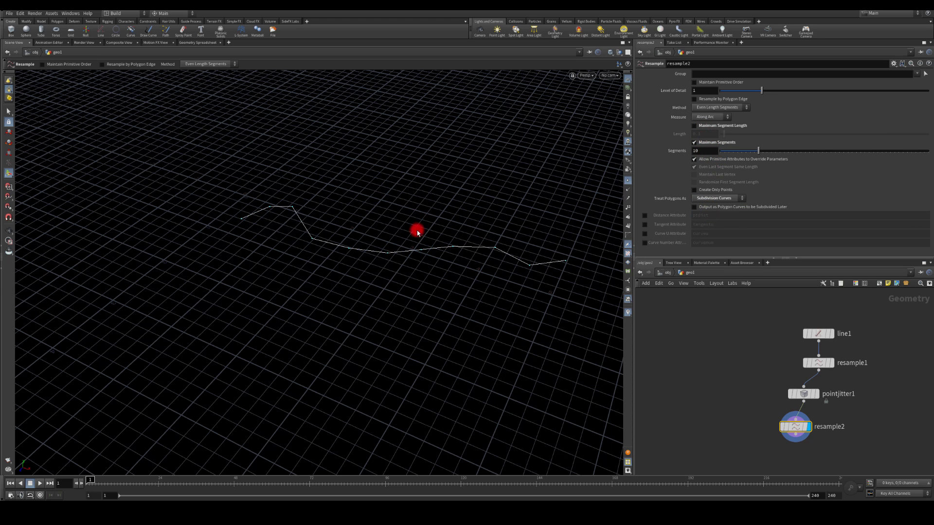
- Wire a smooth1 node after resample2 and display the smoothed curve
key("Escape")
left_click_drag(390, 203, 415, 182)
middle_click_drag(740, 433, 748, 361)
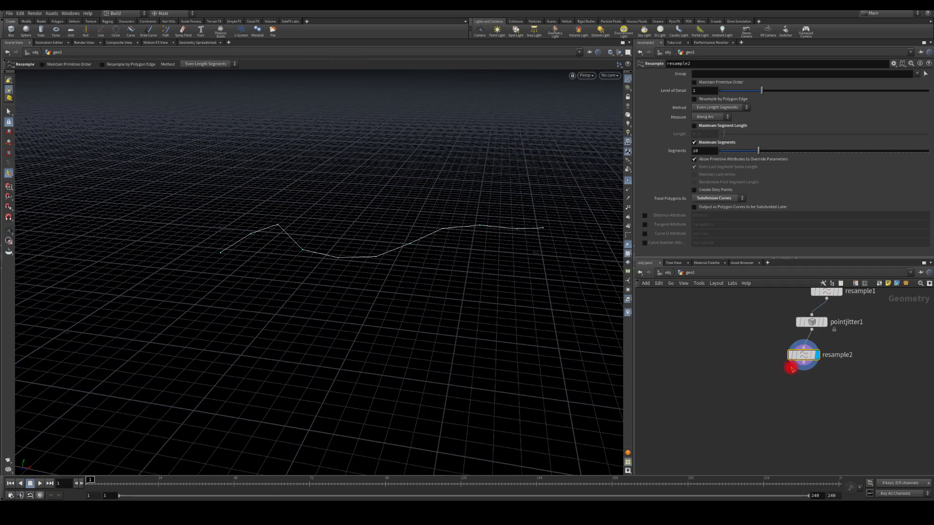
left_click(803, 370)
left_click(797, 413)
type("smooth")
key("Return")
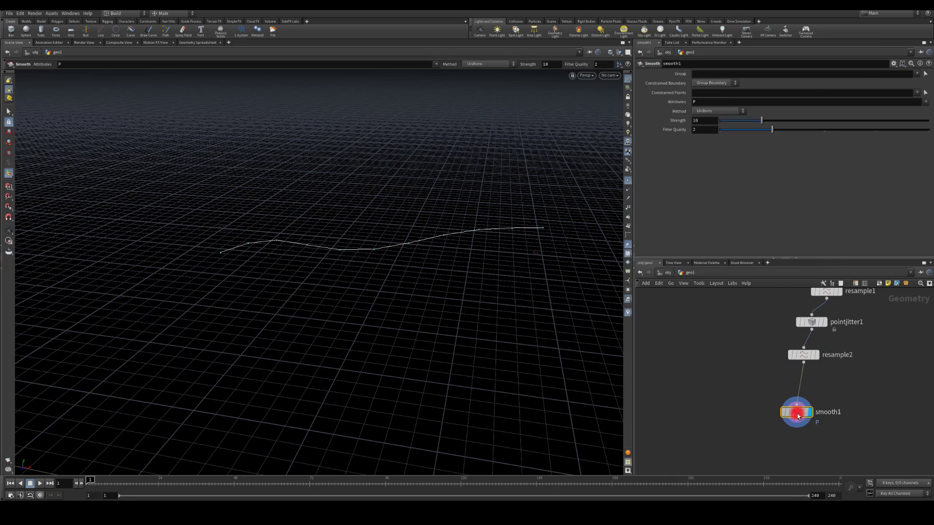
left_click_drag(799, 412, 803, 396)
key("Escape")
left_click(437, 281)
left_click_drag(437, 281, 455, 306)
key("Return")
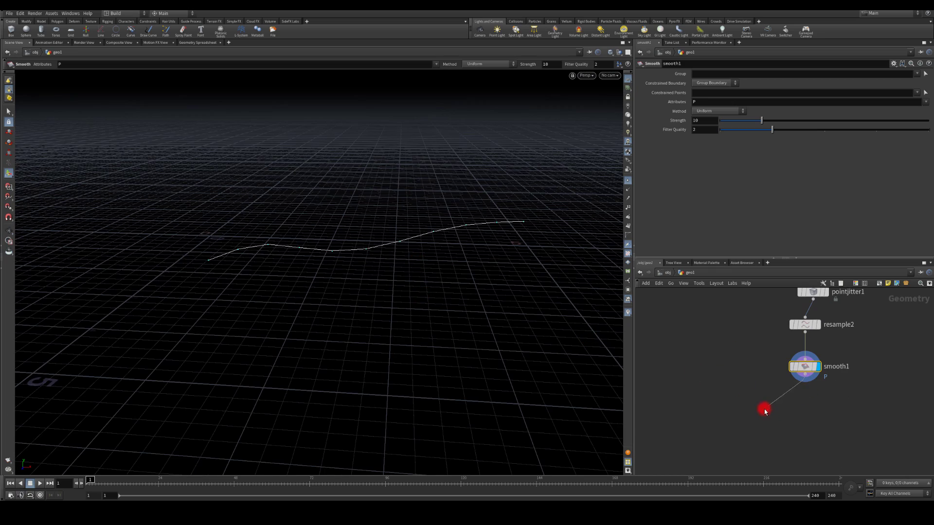
- Add copytopoints1 below smooth1 and wire a new attribrandomize1 into its second input
key("Tab")
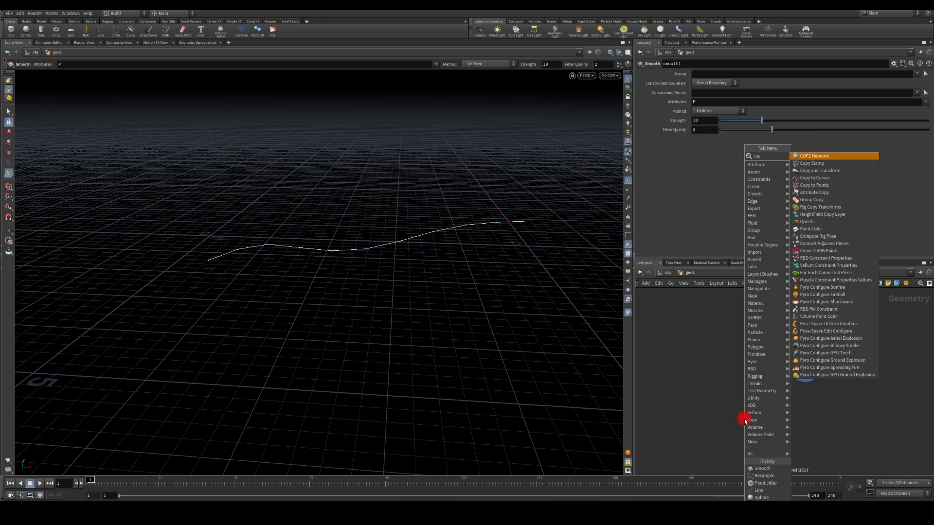
key("Escape")
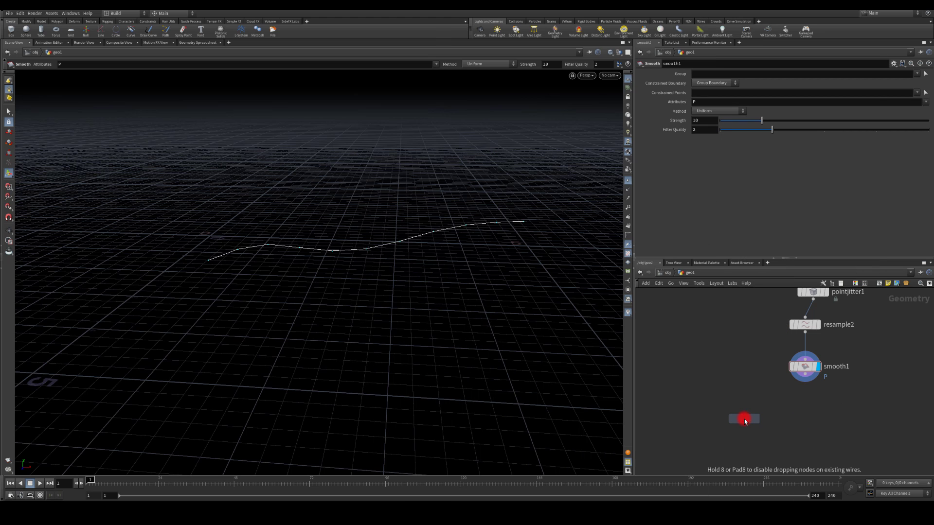
left_click(744, 419)
left_click_drag(822, 403, 824, 405)
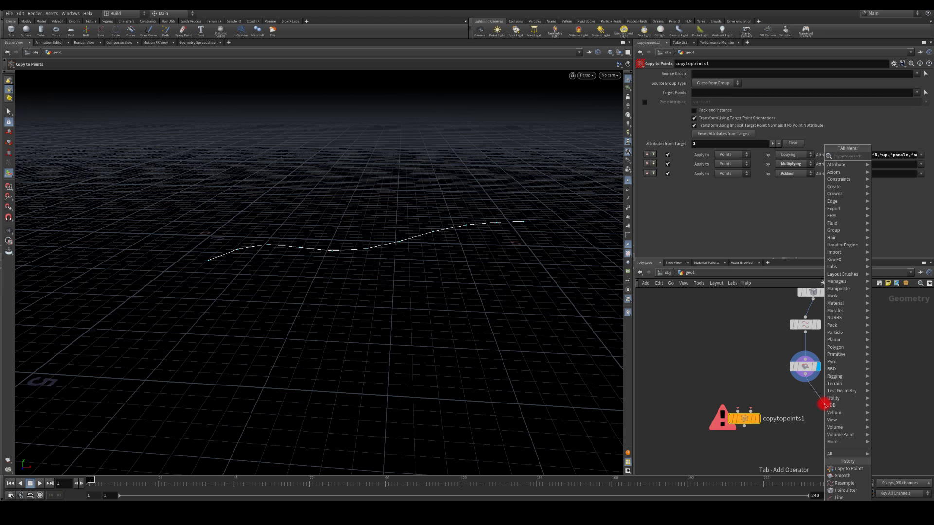
mouse_move(860, 412)
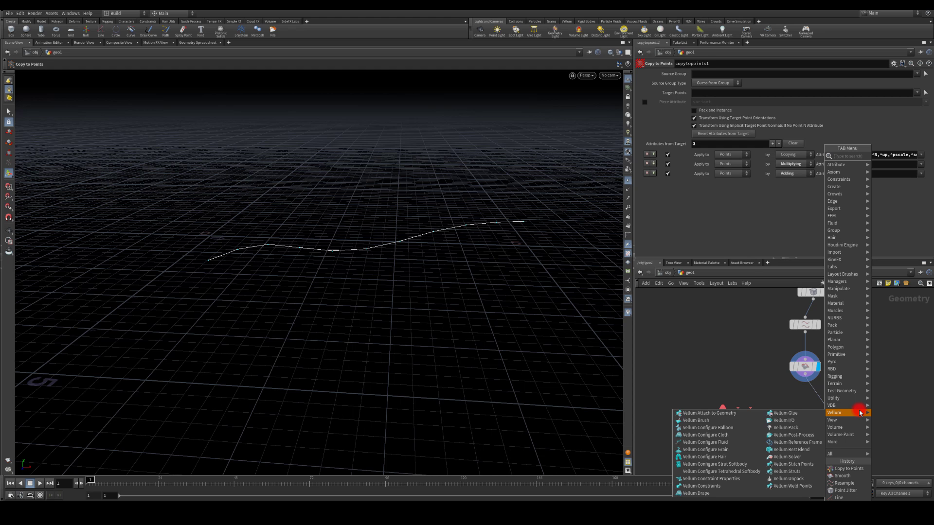
type("attribrand")
key("Return")
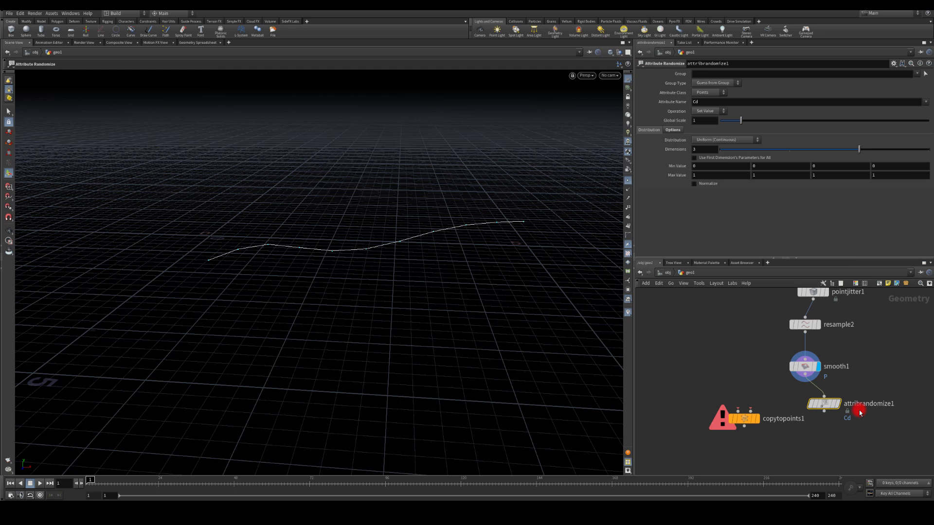
left_click_drag(824, 412, 752, 411)
left_click_drag(739, 419, 743, 438)
left_click(711, 360)
- Connect a polygon sphere of frequency 10 into copytopoints1 and hide point display
key("Tab")
type("attrib")
key("Return")
left_click(727, 369)
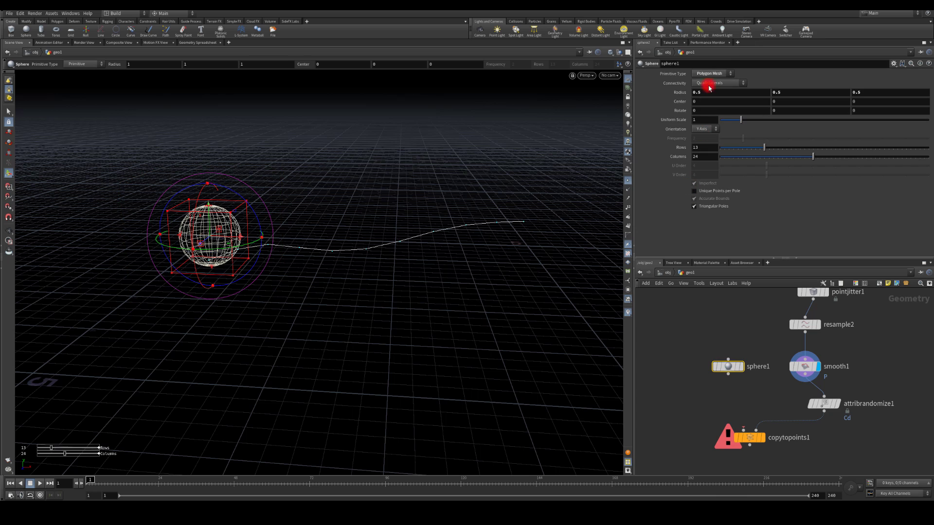
left_click(709, 73)
left_click(705, 80)
left_click_drag(737, 138, 924, 142)
left_click_drag(735, 378, 751, 440)
left_click(751, 440)
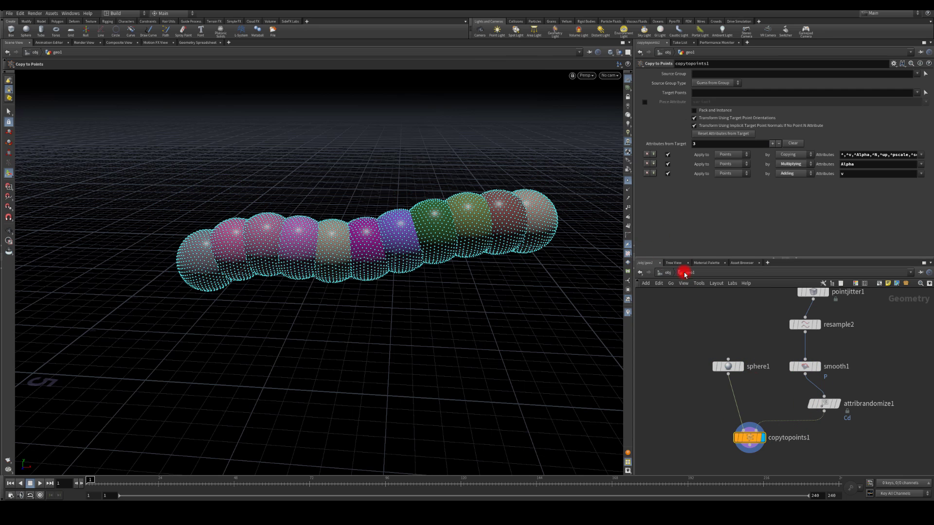
left_click(628, 181)
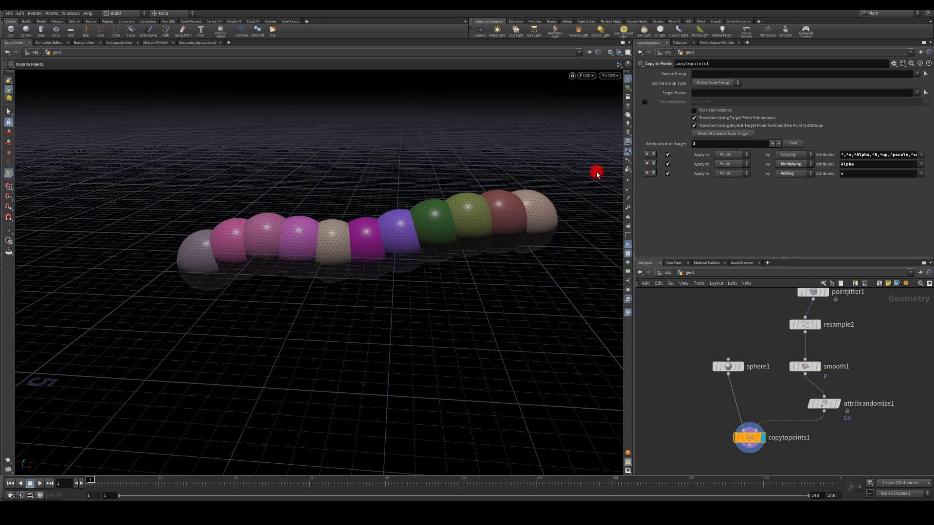
- Randomize pscale in attribrandomize1 with minimums of 0.5 on all three components
left_click(825, 402)
type("pscale")
key("Return")
left_click(522, 154)
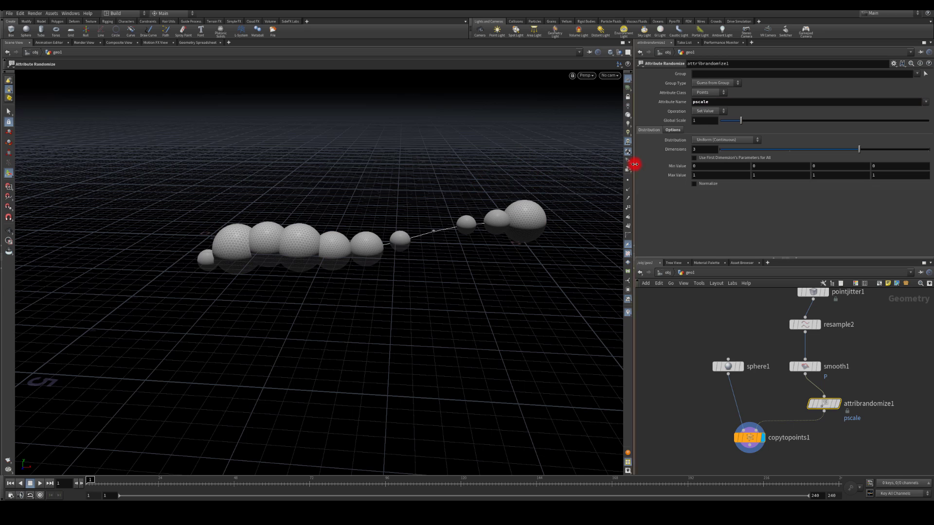
left_click(699, 166)
type("0.5")
key("Tab")
type(".5")
key("Tab")
type(".5")
key("Return")
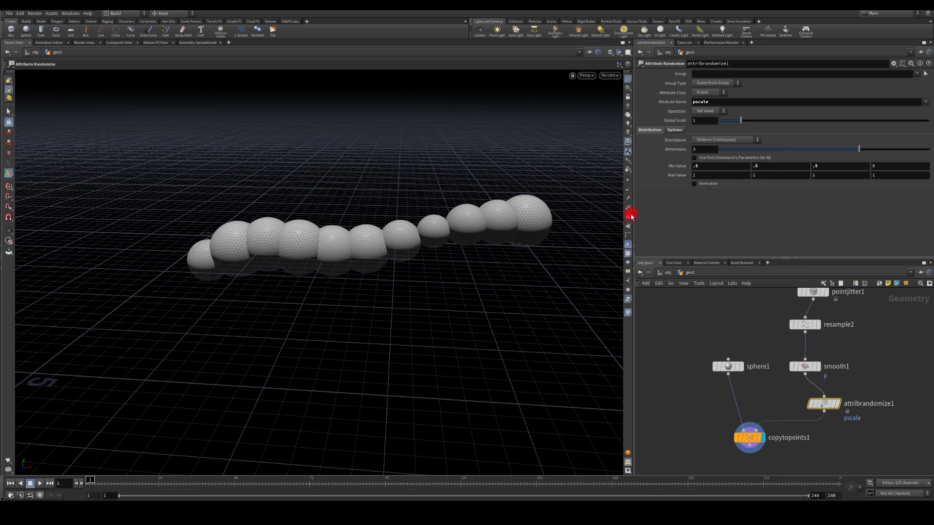
- Raise pointjitter1's jitter scale to 1.82
mouse_move(196, 263)
left_mouse_down()
mouse_move(227, 208)
mouse_move(352, 290)
mouse_move(183, 272)
mouse_move(189, 319)
mouse_move(162, 290)
mouse_move(185, 350)
mouse_move(187, 265)
left_mouse_up()
middle_click_drag(796, 357, 761, 364)
left_click(798, 355)
left_click(807, 323)
left_click(717, 76)
mouse_move(742, 96)
left_mouse_down()
mouse_move(768, 94)
mouse_move(758, 94)
left_mouse_up()
- Adjust pointjitter1's second axis scale, settling on 0.5
key("Escape")
left_click_drag(421, 162, 389, 173)
key("Return")
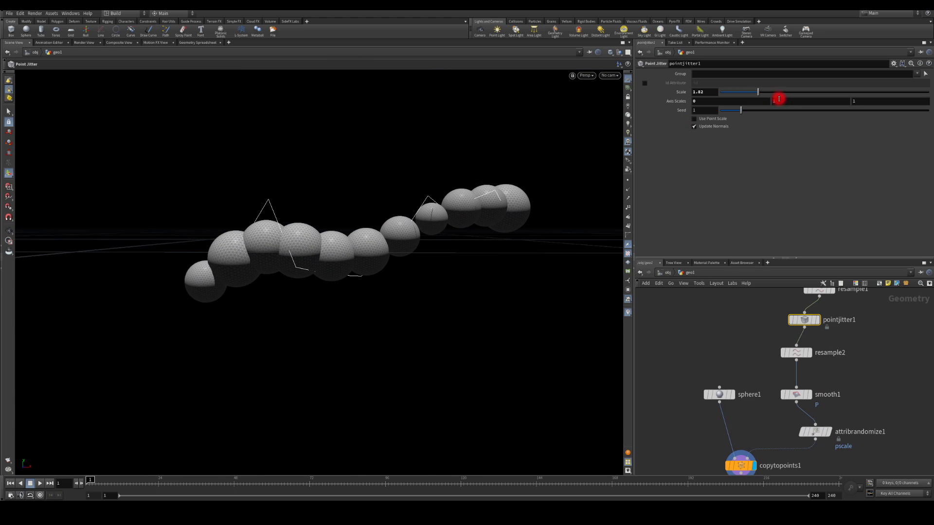
left_click(789, 102)
type("0")
key("Return")
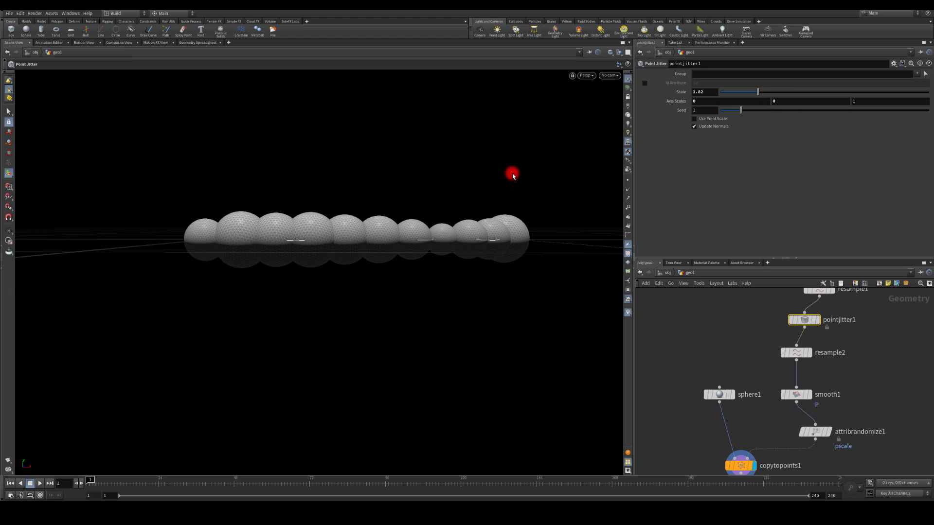
double_click(785, 104)
type(".5")
key("Return")
- Zero the third axis scale, set the second to 0.6, and change the seed to 5.03
key("Escape")
left_click_drag(402, 170, 371, 247)
key("Return")
key("Escape")
key("Return")
type("0")
key("Return")
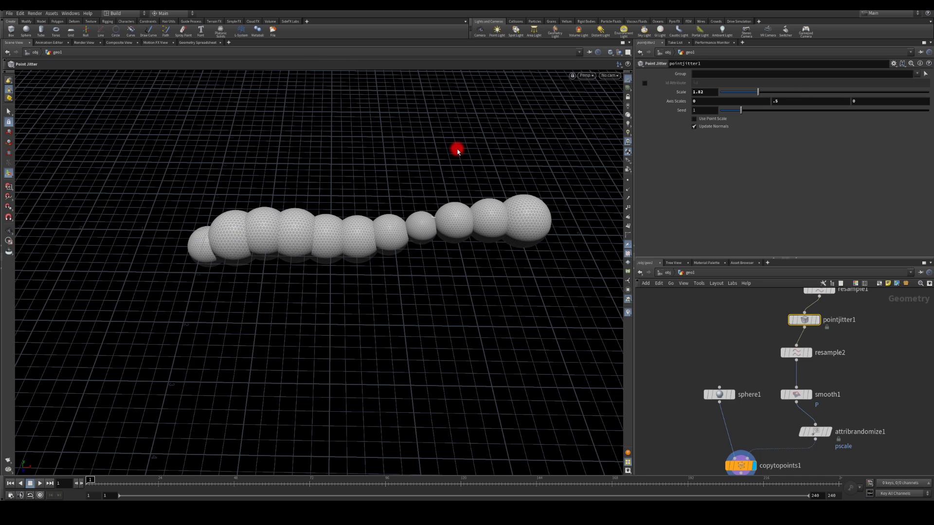
left_click_drag(457, 152, 410, 130)
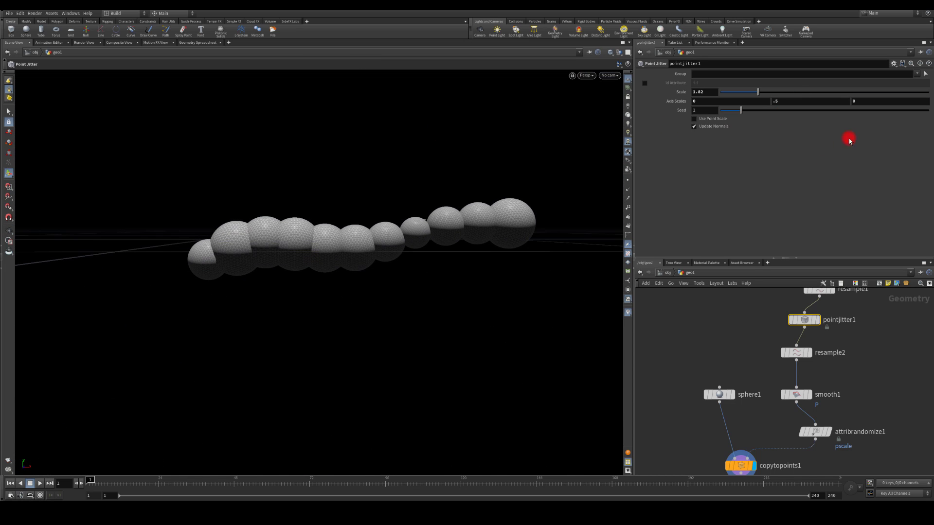
middle_click_drag(776, 101, 795, 100)
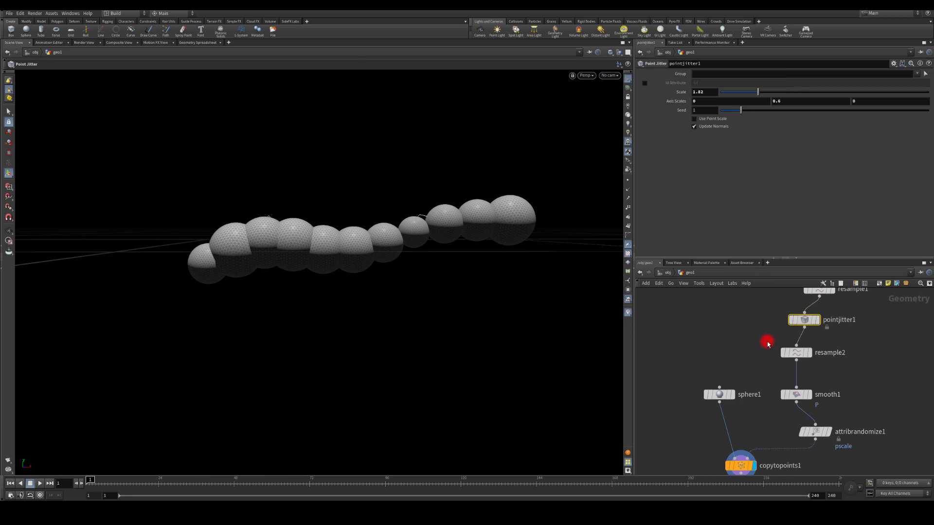
middle_click_drag(763, 342, 748, 373)
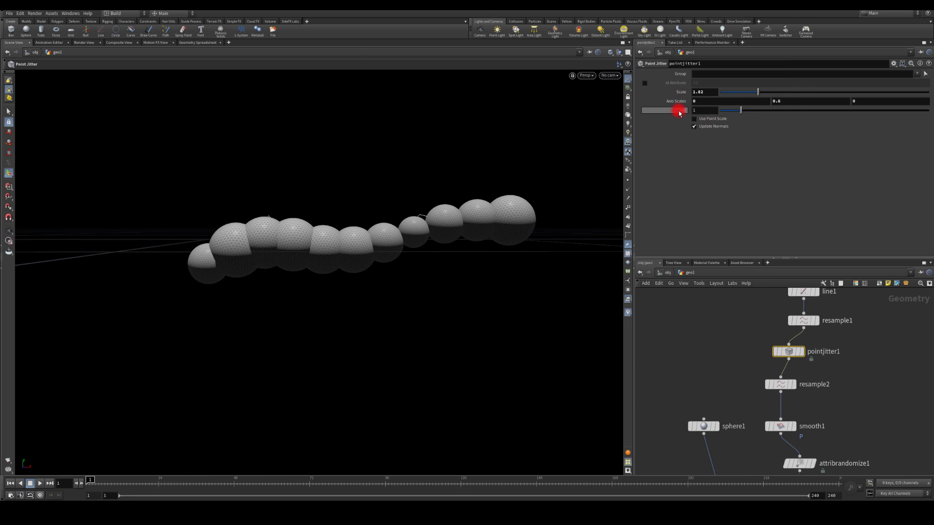
left_click_drag(769, 115, 826, 113)
- Add cloud1 after copytopoints1 to turn the spheres into a fog volume
left_click_drag(543, 258, 635, 372, "alt")
scroll(714, 286, "down", 3)
left_click_drag(733, 397, 740, 454)
type("cloud")
key("Return")
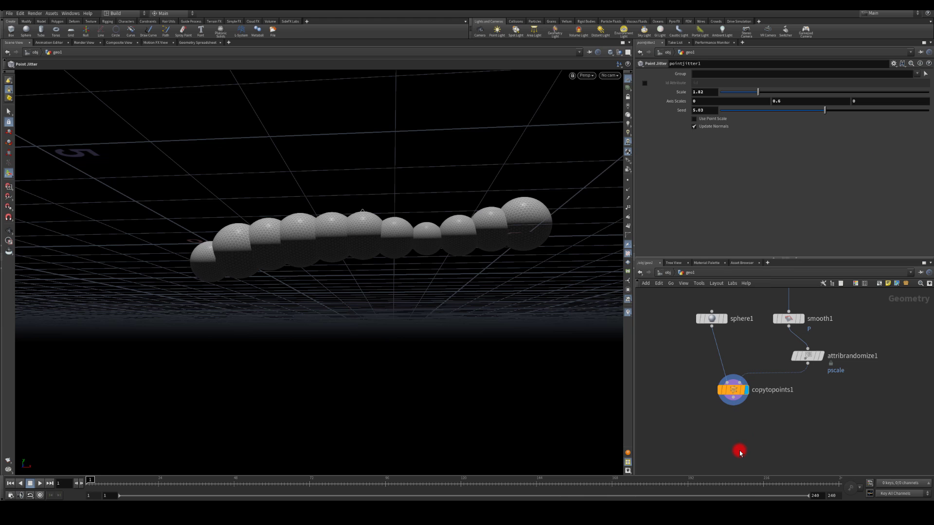
left_click_drag(742, 450, 736, 424)
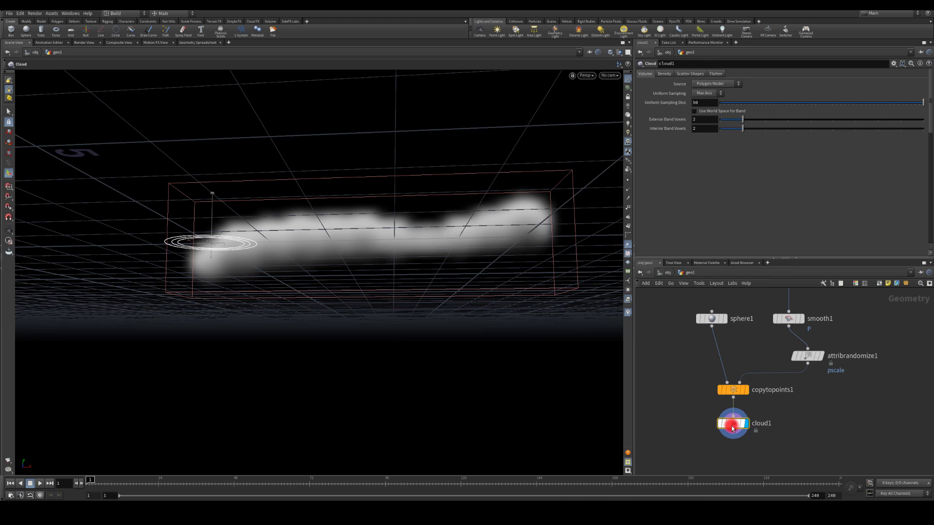
- Set cloud1's Uniform Sampling Divs to 500 and enable Fill Source under Scatter Shapes
left_click(700, 102)
type("500")
key("Return")
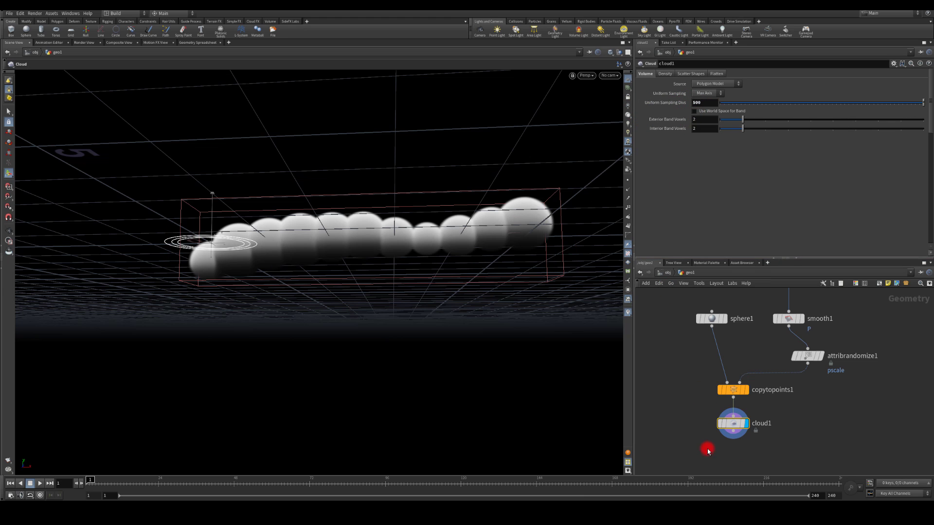
left_click(686, 73)
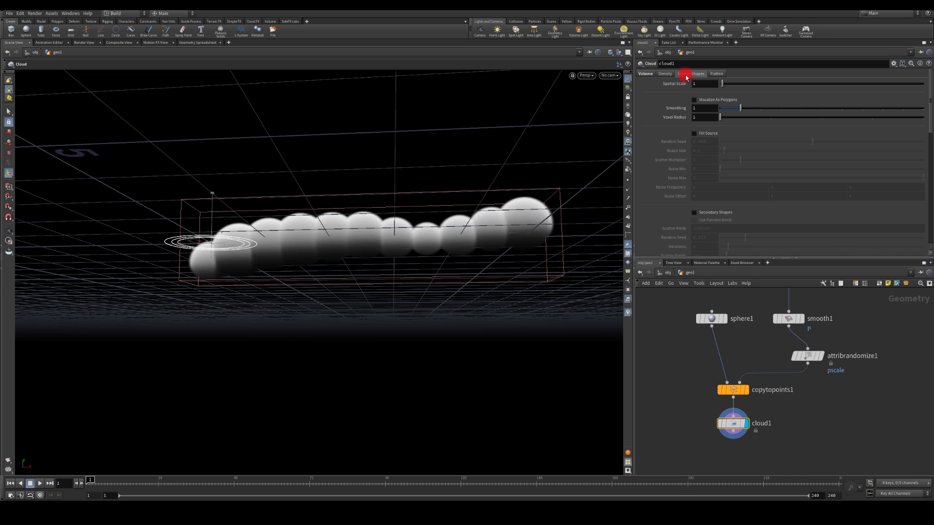
left_click(694, 133)
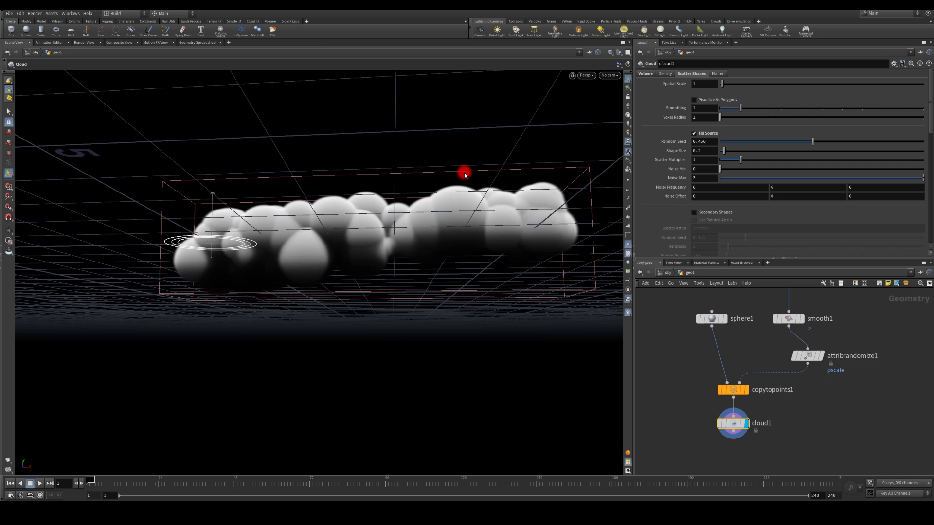
- Tumble the view down onto the cloud and make room below cloud1 for a new node
left_click_drag(440, 131, 385, 178, "alt")
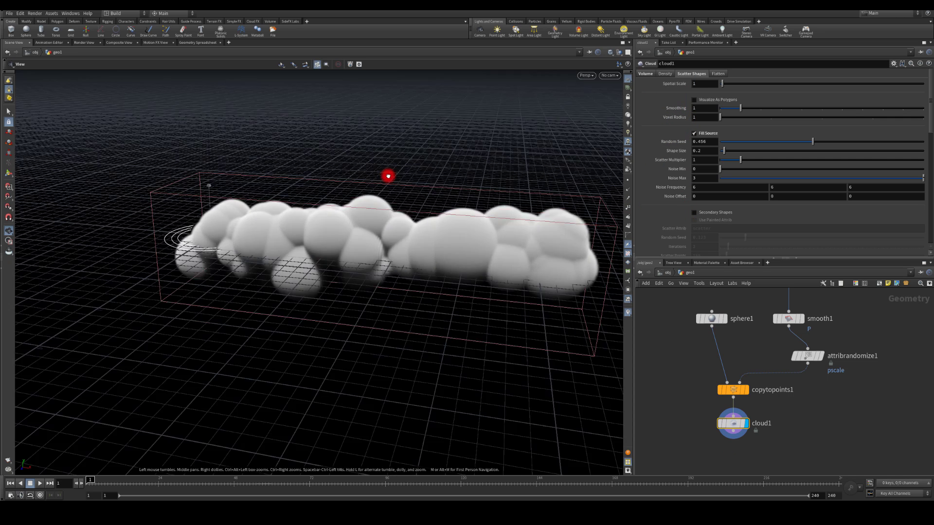
middle_click_drag(708, 442, 719, 379)
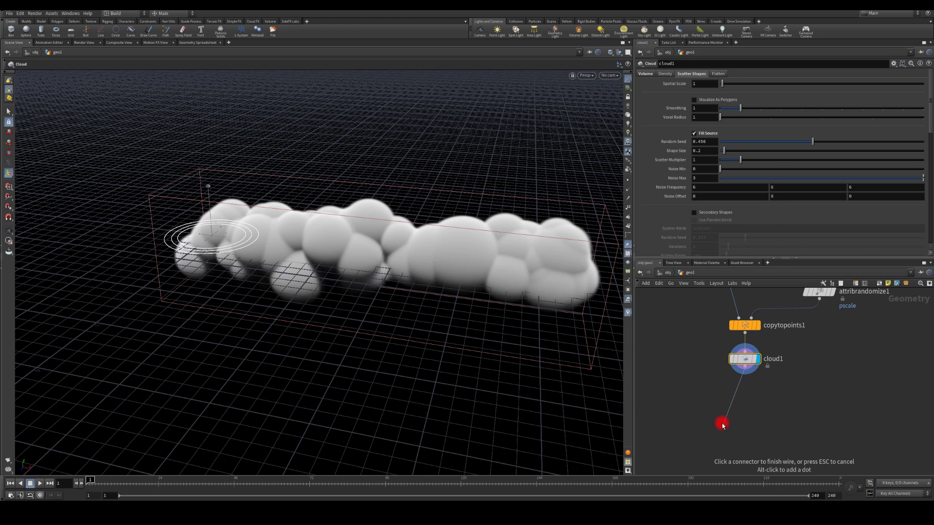
key("Tab")
type("cl")
key("Escape")
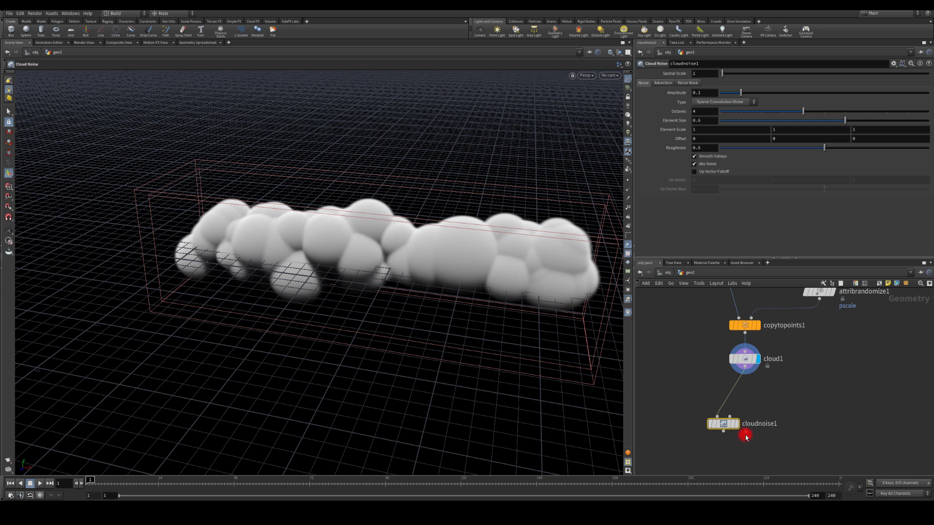
- Display cloudnoise1 placed under cloud1, inspect the billowy cloud, then go up to /obj
left_click(737, 423)
left_click_drag(727, 424, 749, 395)
left_click_drag(341, 358, 583, 138)
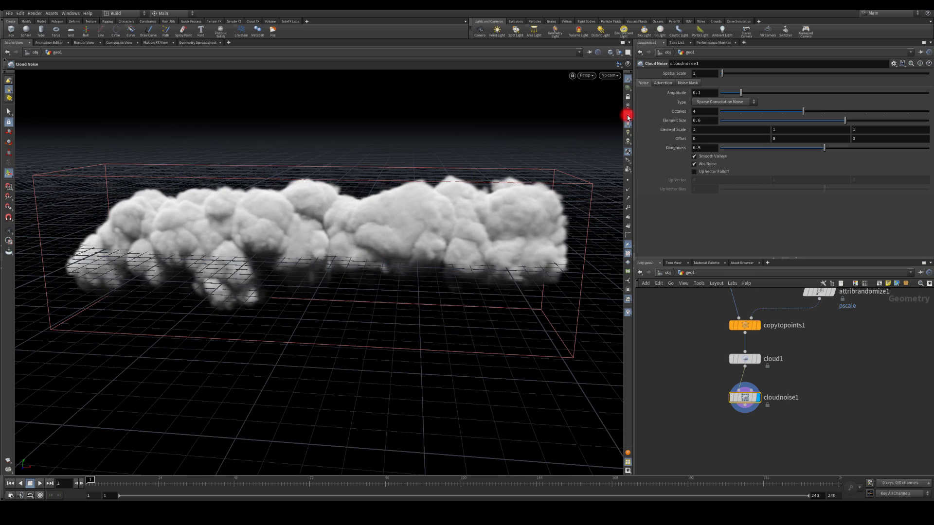
left_click(627, 118)
mouse_move(343, 181)
left_mouse_down()
mouse_move(348, 158)
mouse_move(323, 184)
mouse_move(333, 187)
mouse_move(307, 198)
left_mouse_up()
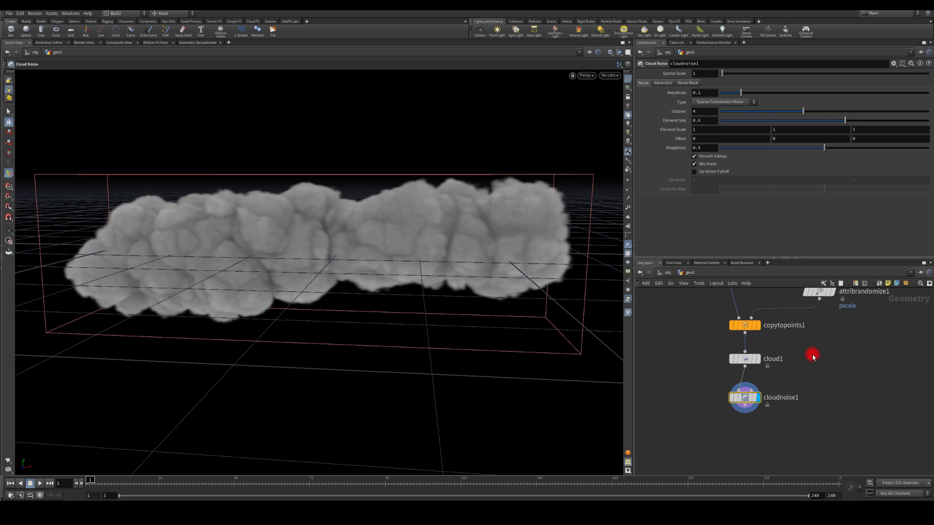
key("u")
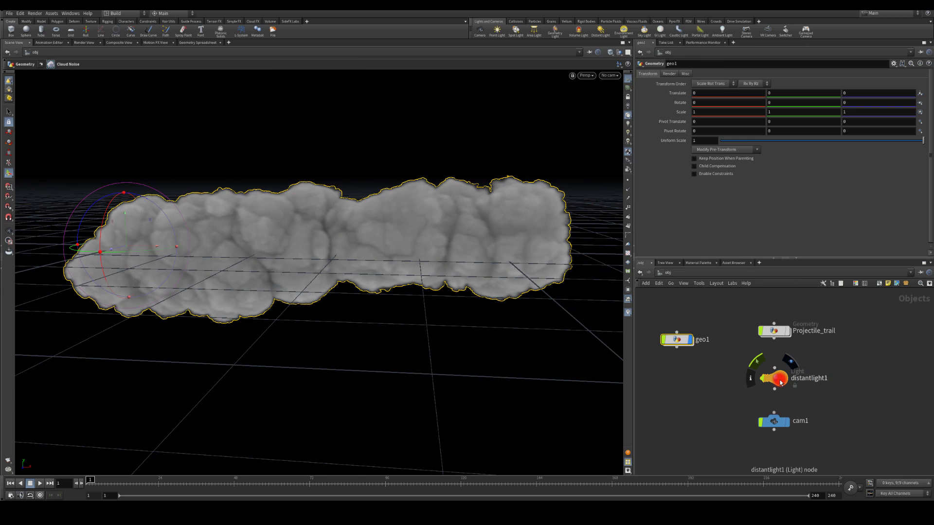
left_click(779, 379)
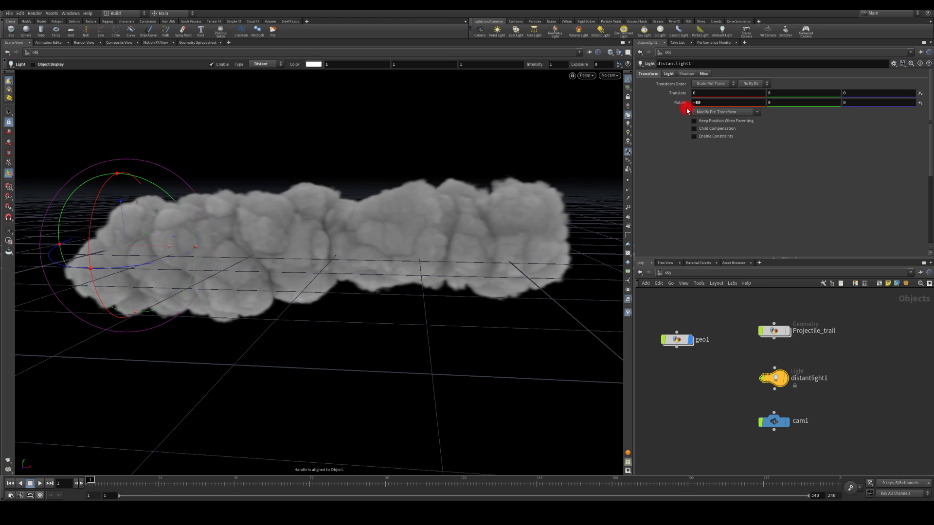
left_click(670, 74)
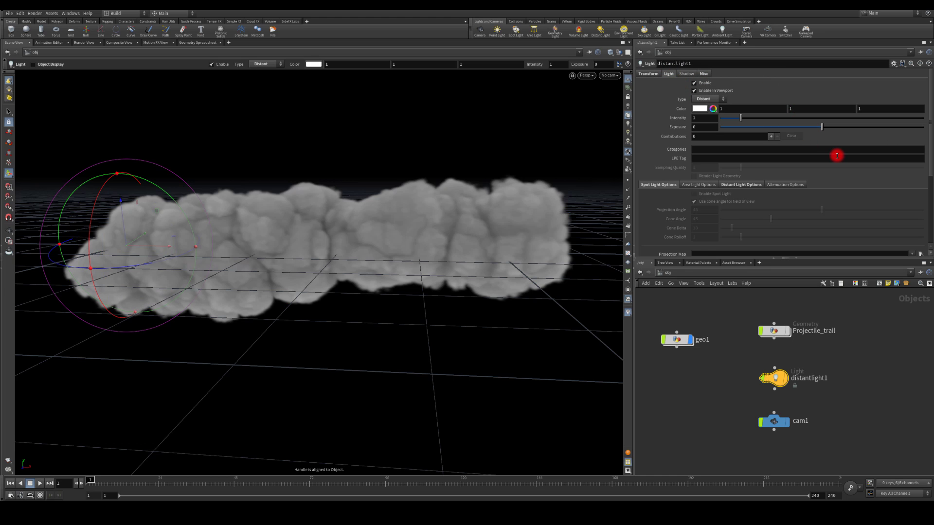
scroll(834, 155, "down", 2)
left_click(703, 74)
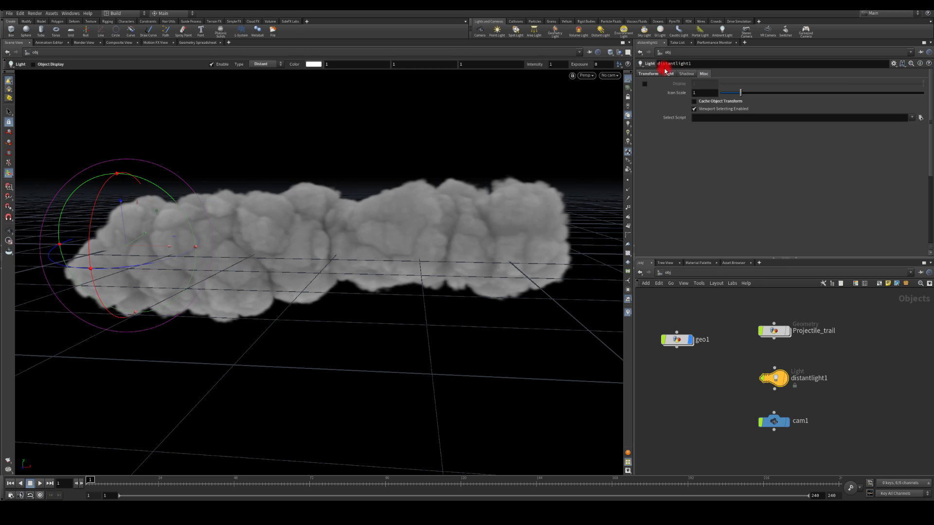
left_click(647, 74)
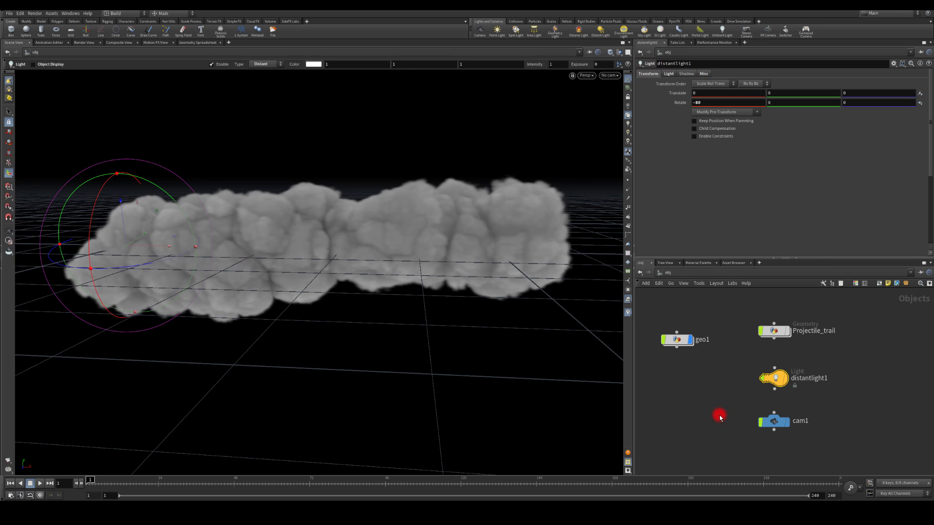
double_click(680, 342)
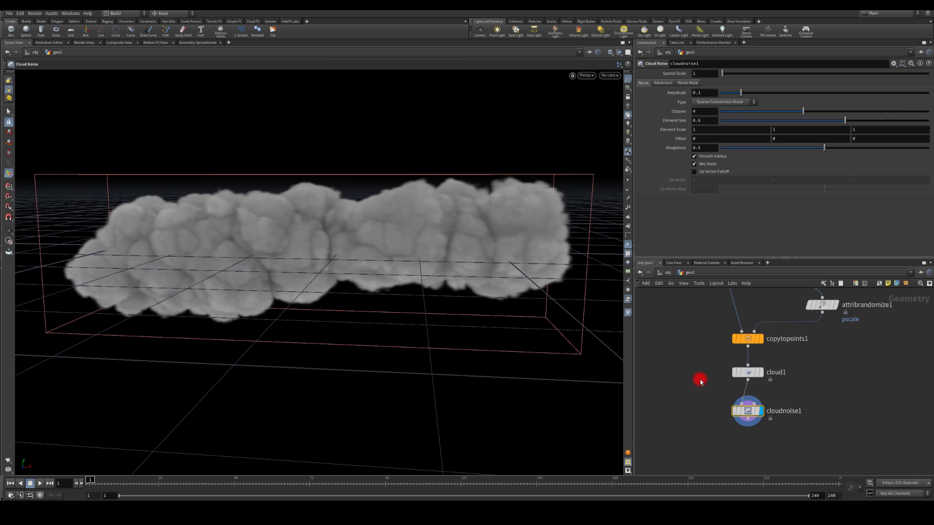
key("u")
mouse_move(761, 383)
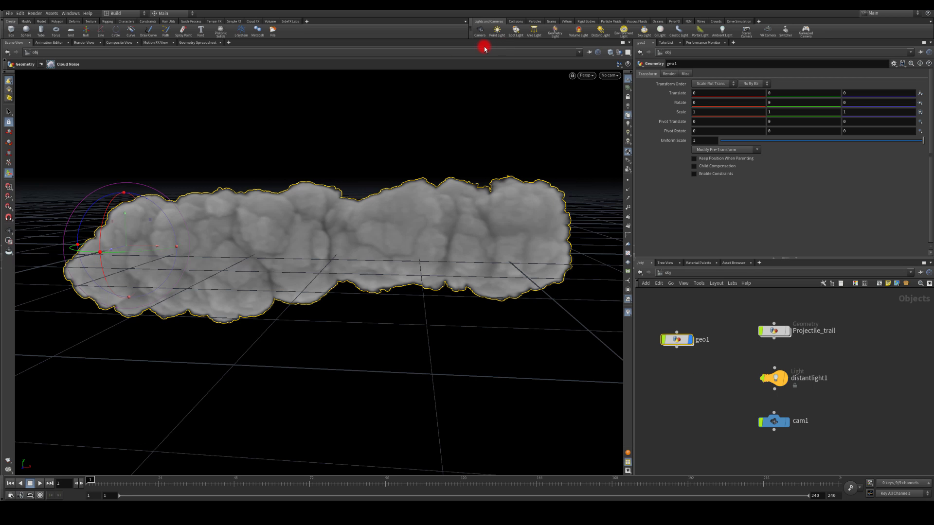
- Create a new red distant light and show scene lighting in the perspective view
left_click(602, 29)
left_click(628, 97)
key("space+1")
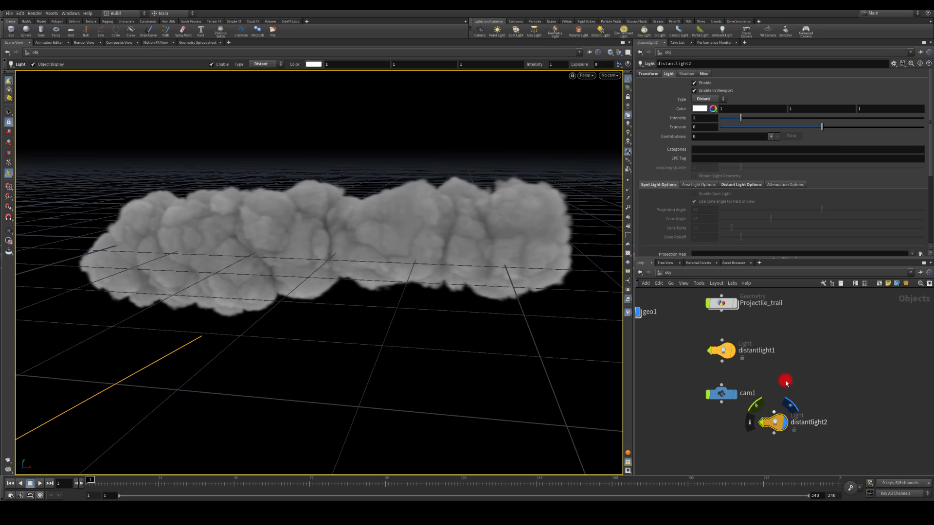
left_click(699, 108)
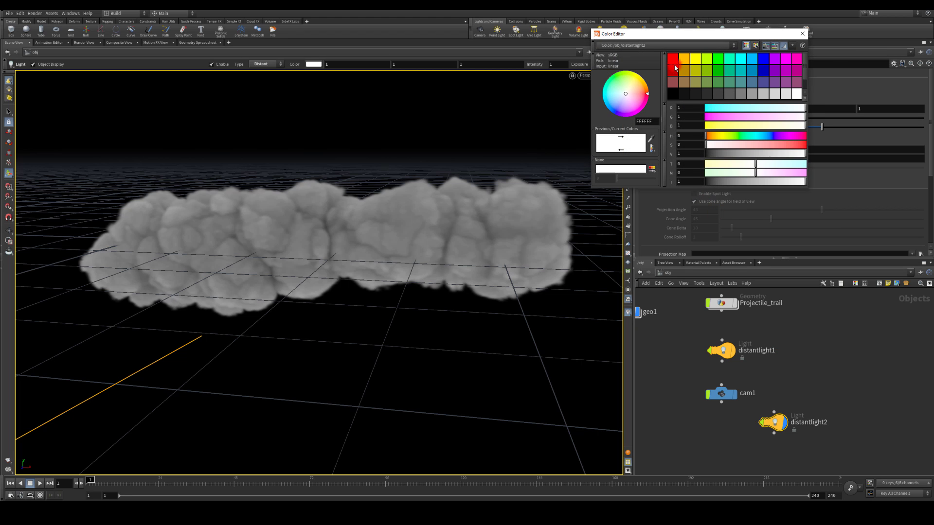
left_click(670, 59)
left_click(802, 35)
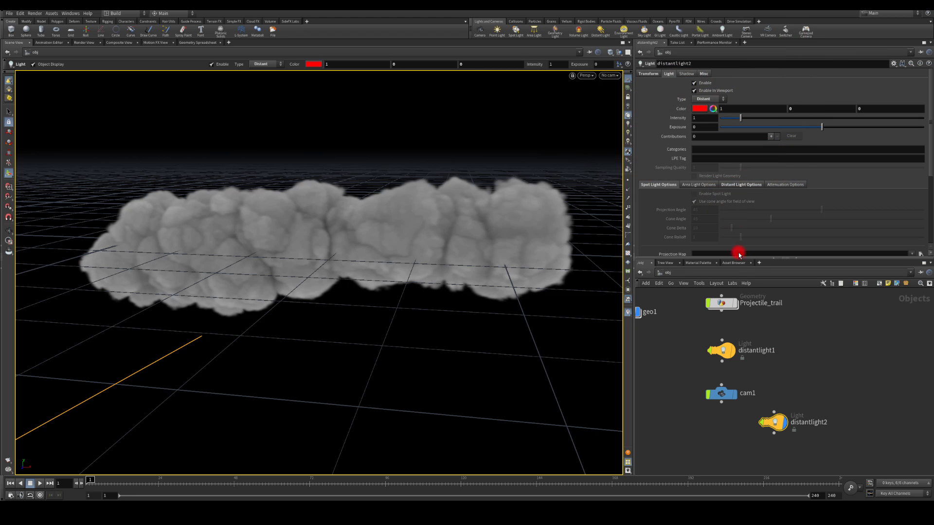
left_click(628, 142)
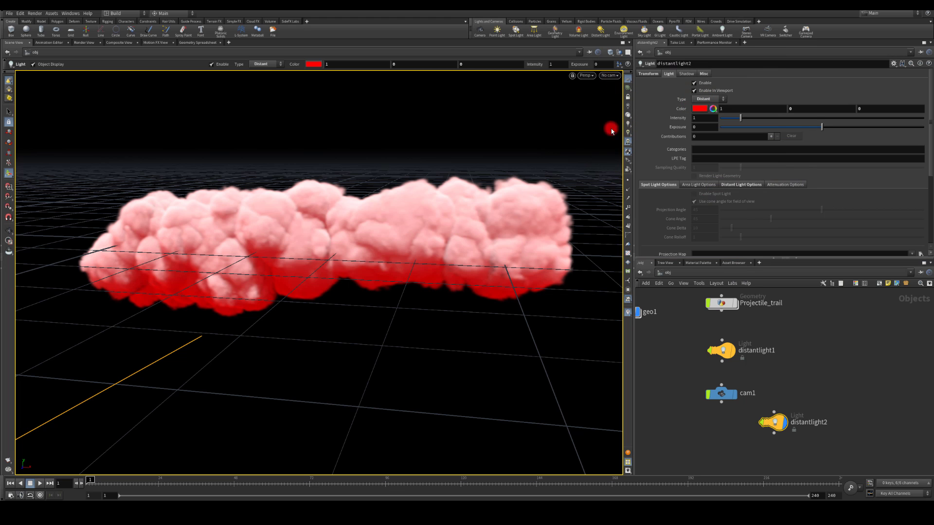
- Zero the light's translate and rotate, then tilt Rotate X to about -20.9
left_click(652, 74)
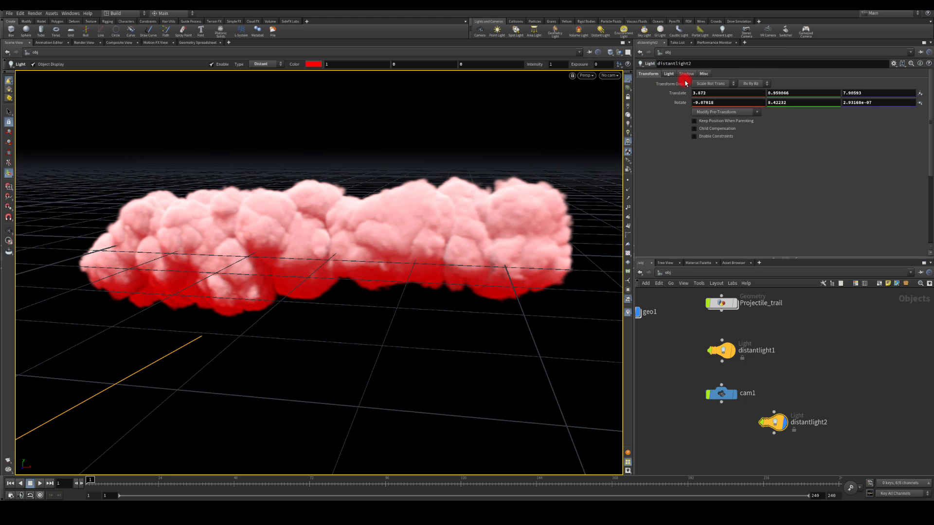
middle_click(708, 92, "ctrl")
middle_click(793, 92, "ctrl")
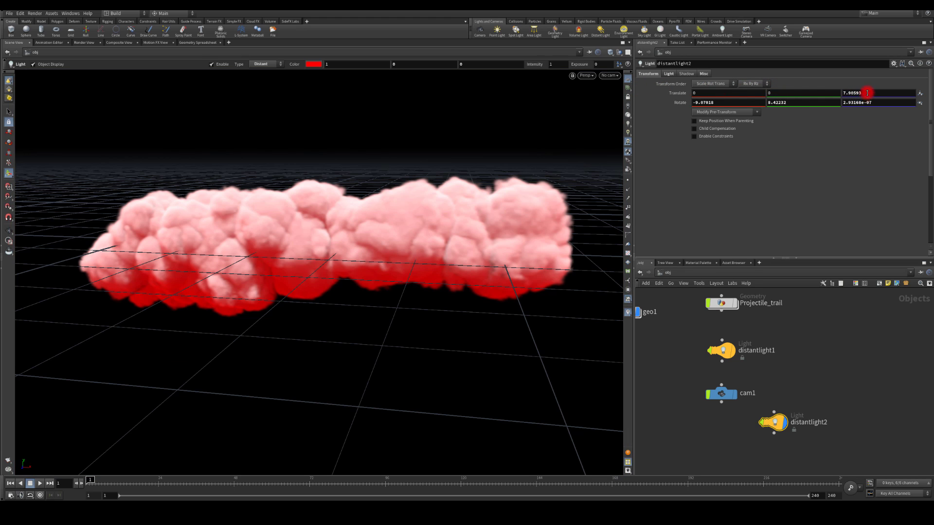
middle_click(867, 93, "ctrl")
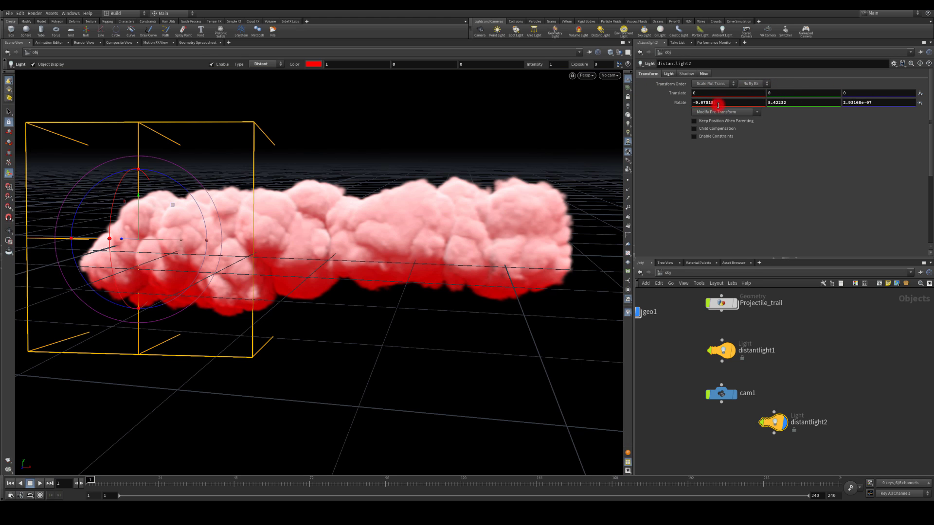
middle_click(696, 102, "ctrl")
middle_click(793, 102, "ctrl")
middle_click(846, 102, "ctrl")
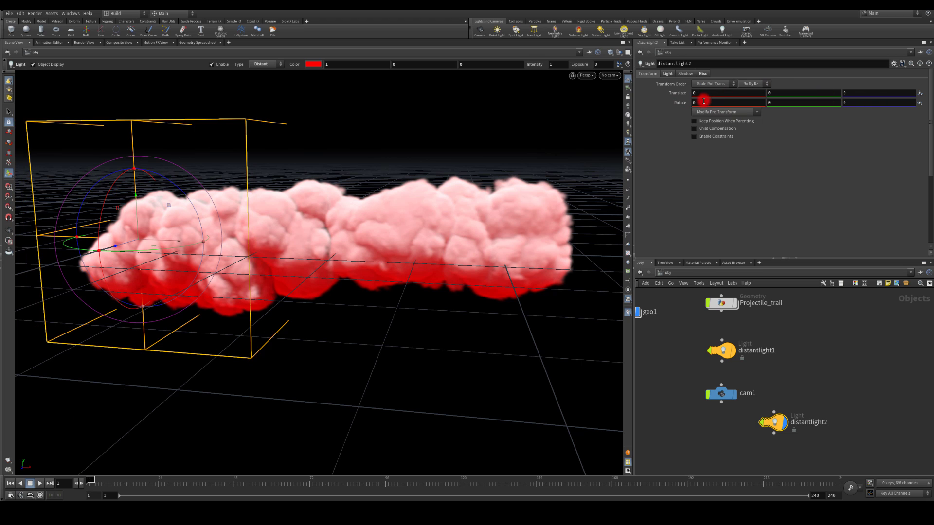
middle_click_drag(700, 104, 438, 243)
- Disable distantlight1 so only the red light remains
left_click(723, 351)
left_click(669, 74)
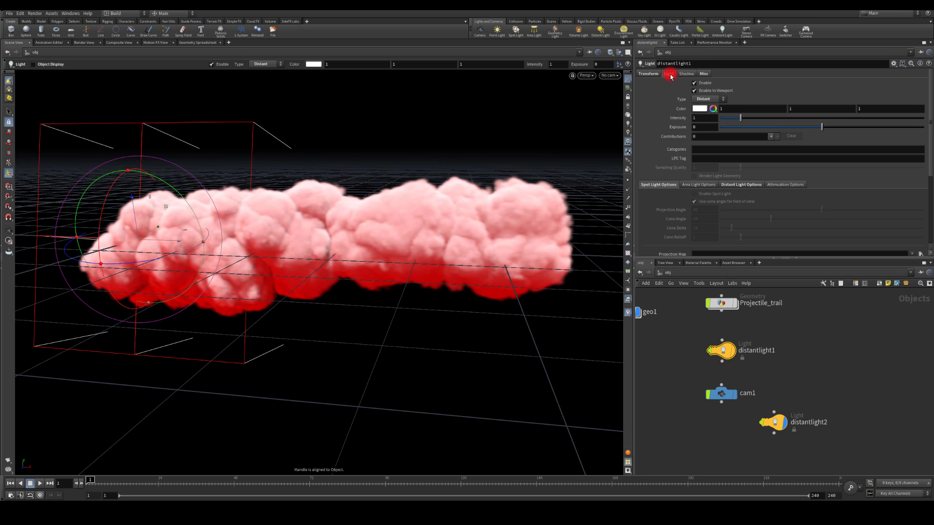
left_click(696, 84)
- Make distantlight2 warm off-white (1.1275, 1, 0.8725) with intensity 1.02
left_click(772, 421)
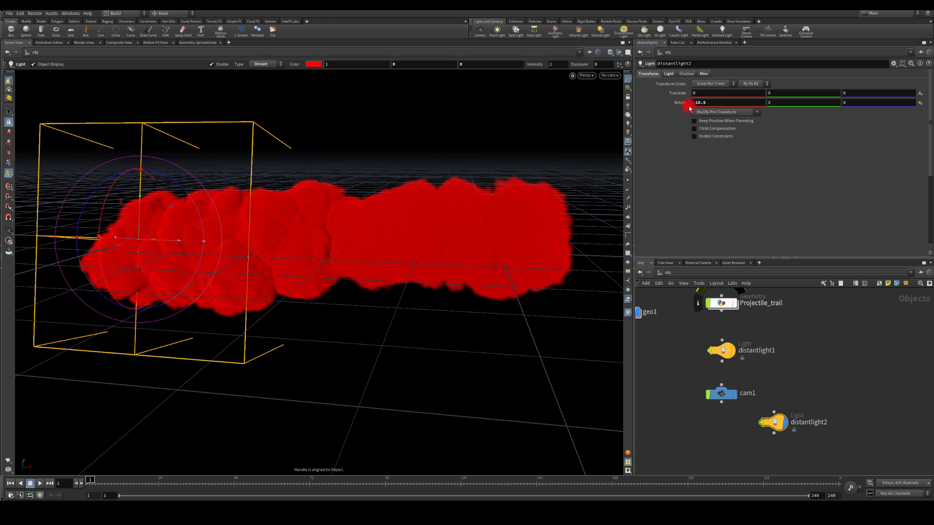
left_click(668, 74)
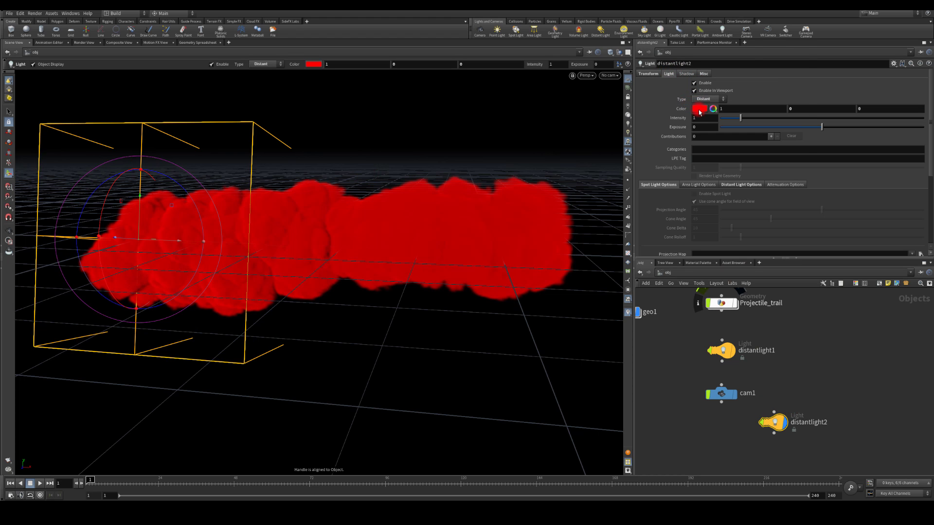
left_click(699, 109)
left_click_drag(720, 145, 743, 169)
left_click(802, 34)
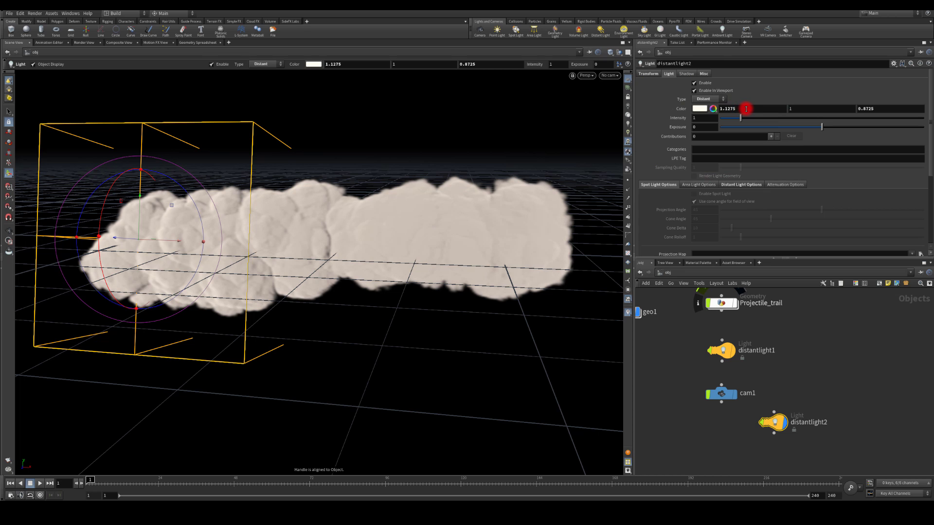
left_click(648, 73)
left_click(669, 73)
mouse_move(741, 118)
left_mouse_down()
mouse_move(725, 118)
mouse_move(741, 121)
left_mouse_up()
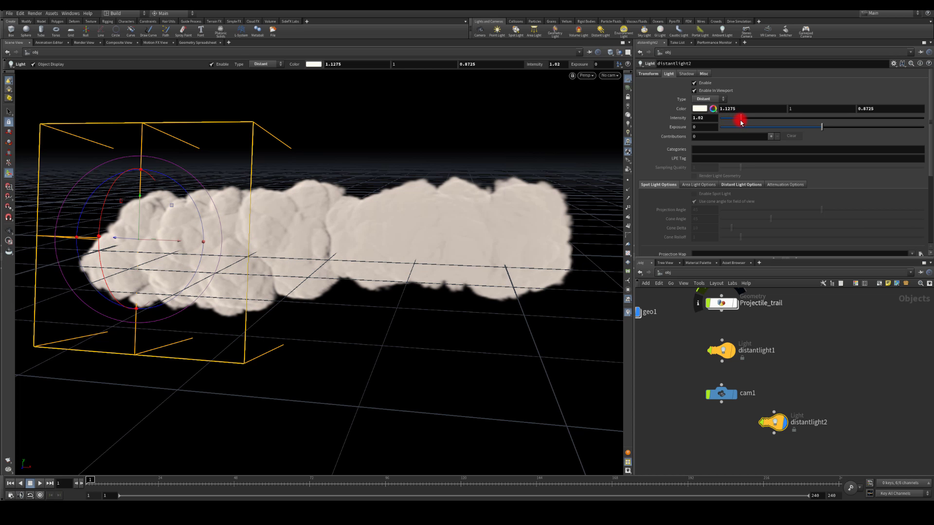
left_click(722, 185)
left_click(649, 184)
- Rotate distantlight2 to -47.7 in X and -57.5 in Y
left_click(649, 73)
middle_click_drag(718, 100, 2, 243)
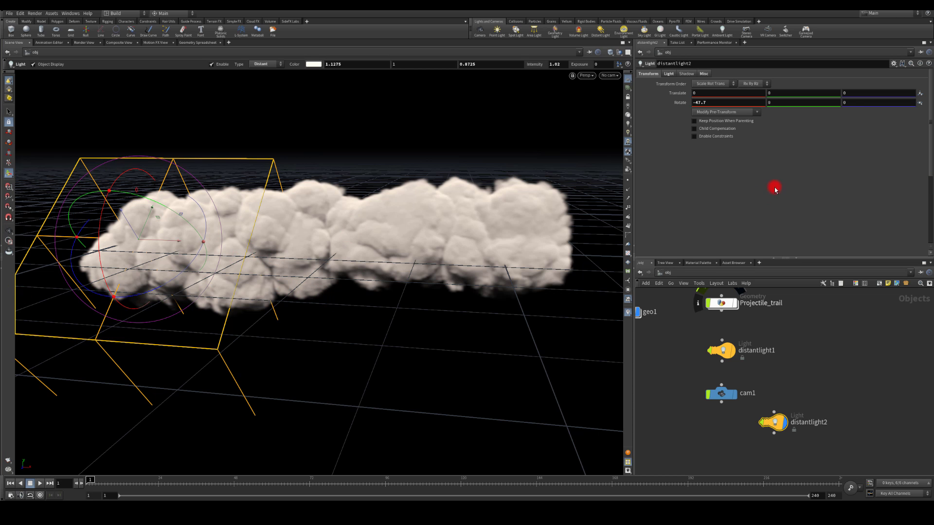
middle_click_drag(777, 104, 772, 150)
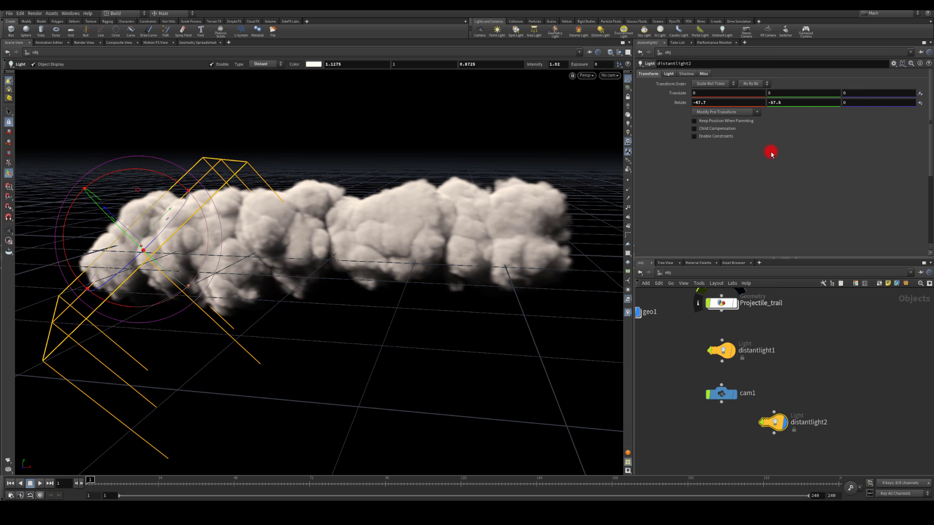
- Review distantlight1's transform, shadow and distant light settings, then reselect distantlight2
left_click(722, 350)
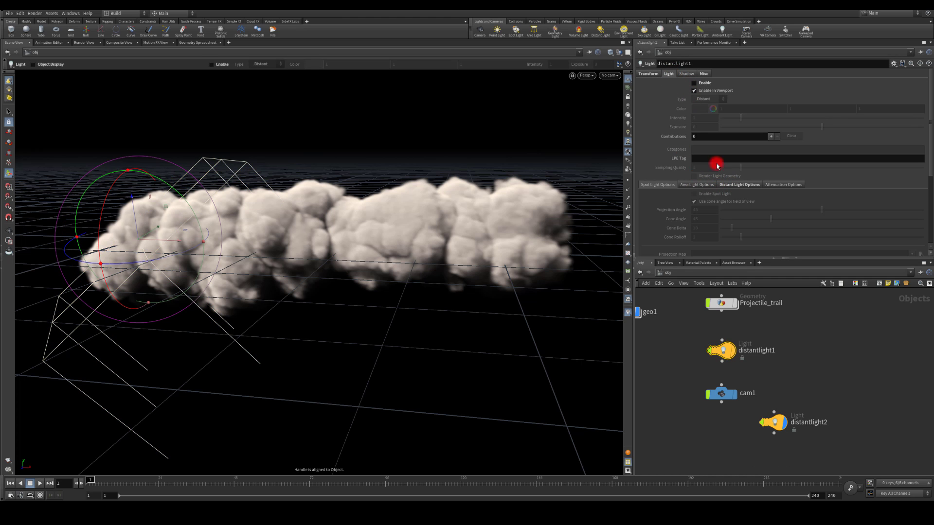
left_click(651, 74)
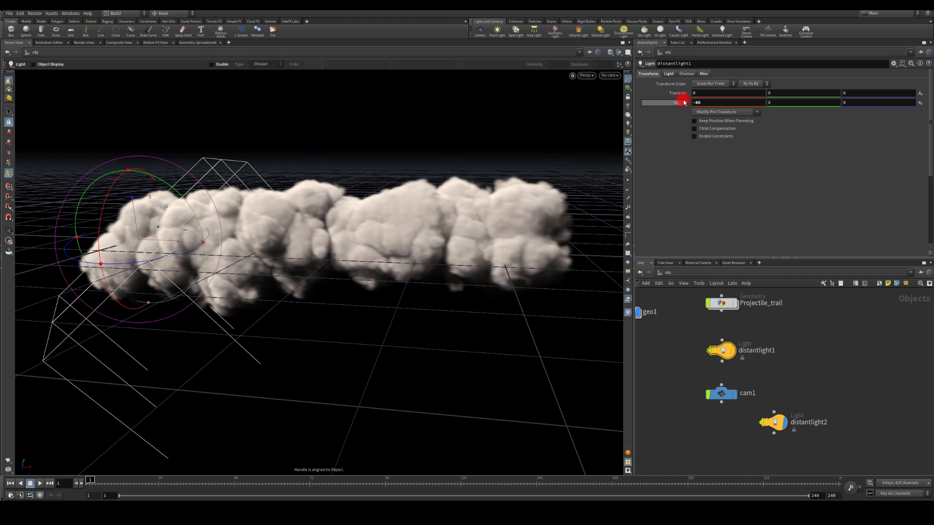
left_click(686, 74)
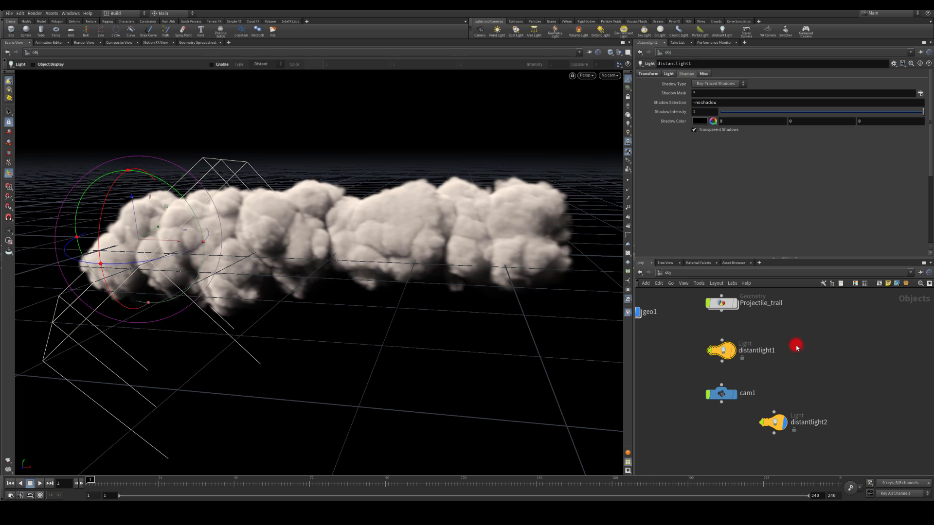
left_click(670, 73)
left_click(731, 185)
left_click(774, 423)
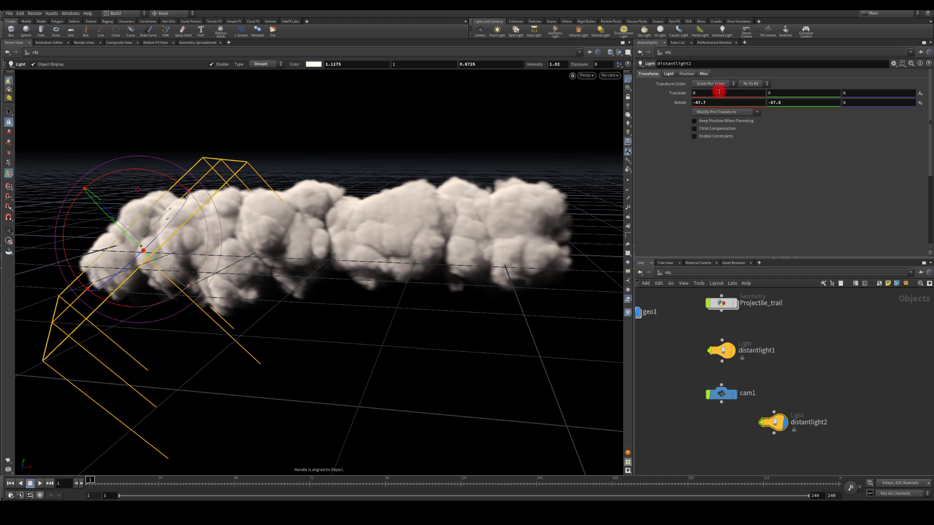
- Delete the distantlight2 node
left_click(670, 74)
left_click(728, 185)
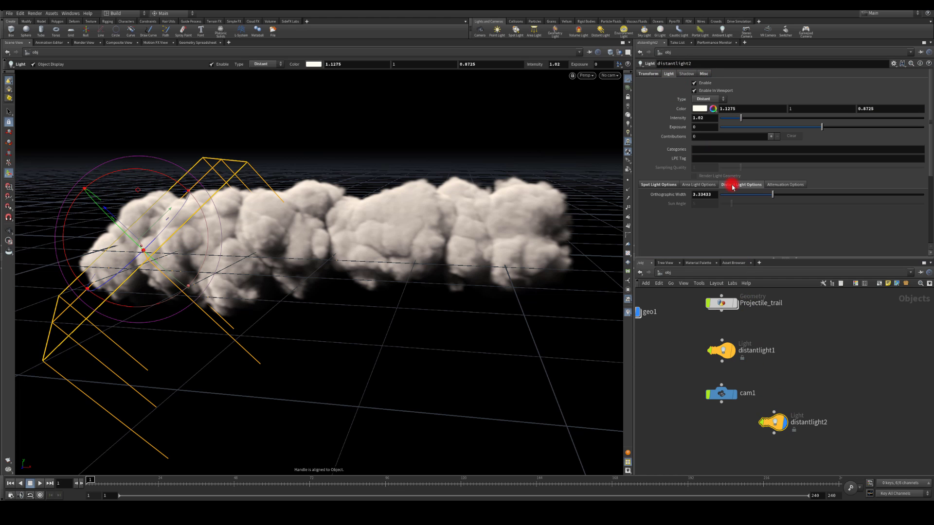
left_click(725, 367)
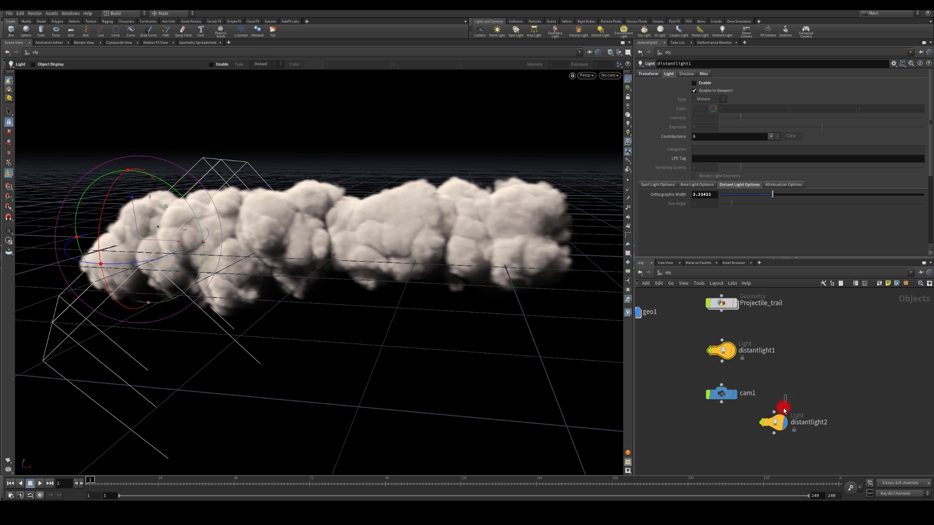
left_click(774, 421)
mouse_move(778, 424)
key("Delete")
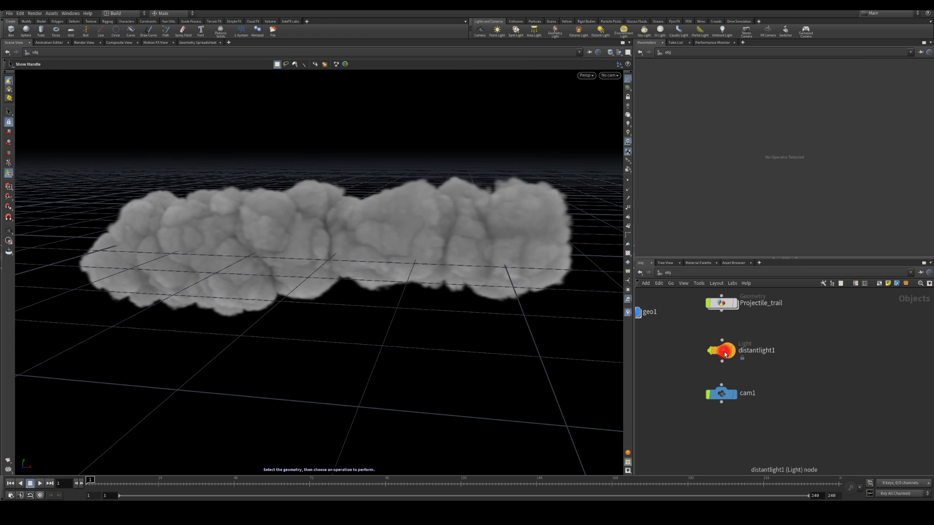
- Re-enable distantlight1 in plain white by resetting its colour temperature to 0
left_click(717, 351)
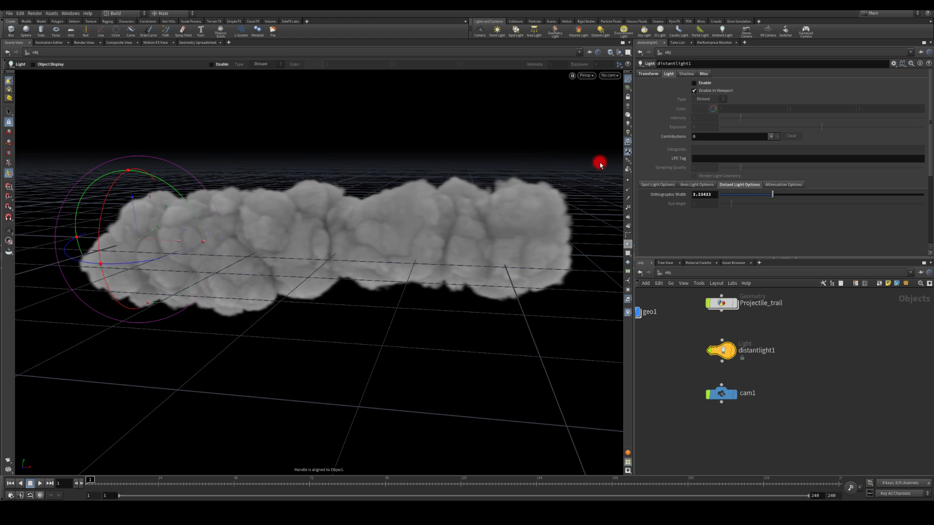
left_click(696, 83)
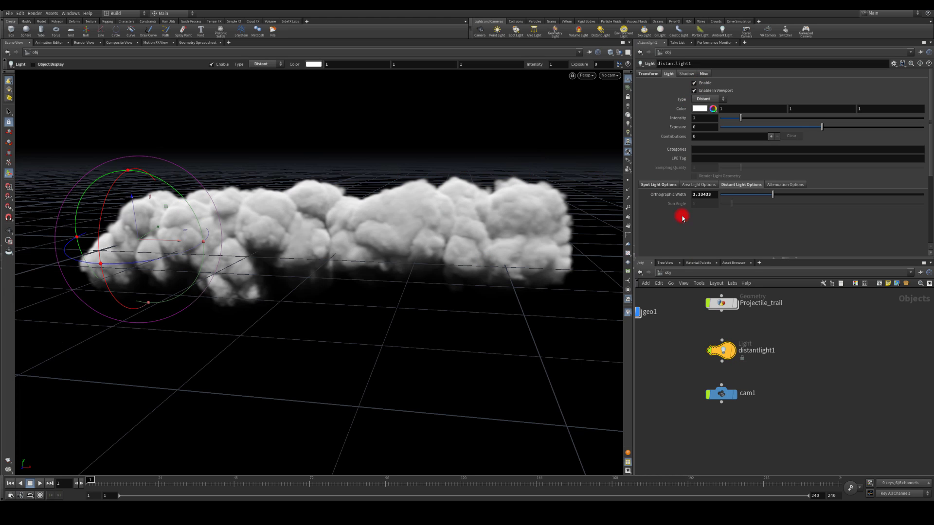
left_click(699, 109)
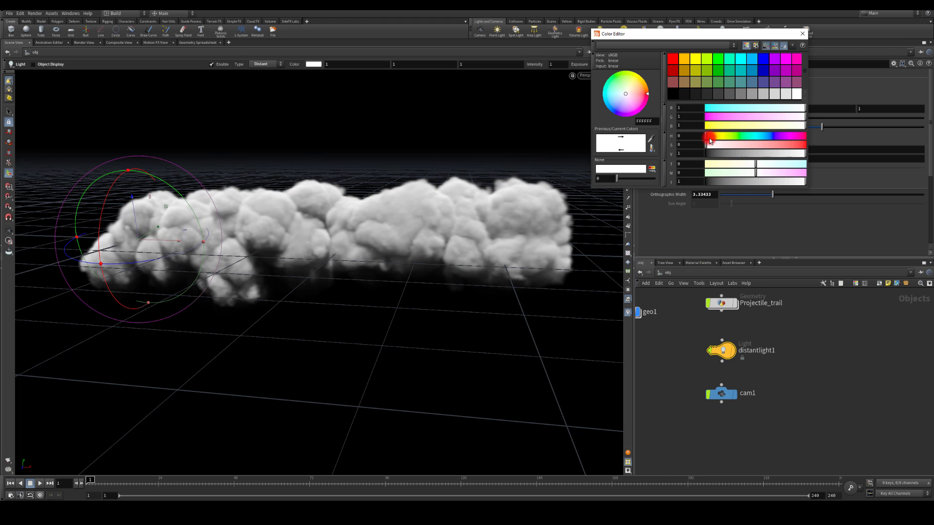
mouse_move(746, 165)
left_mouse_down()
mouse_move(771, 164)
mouse_move(757, 164)
left_mouse_up()
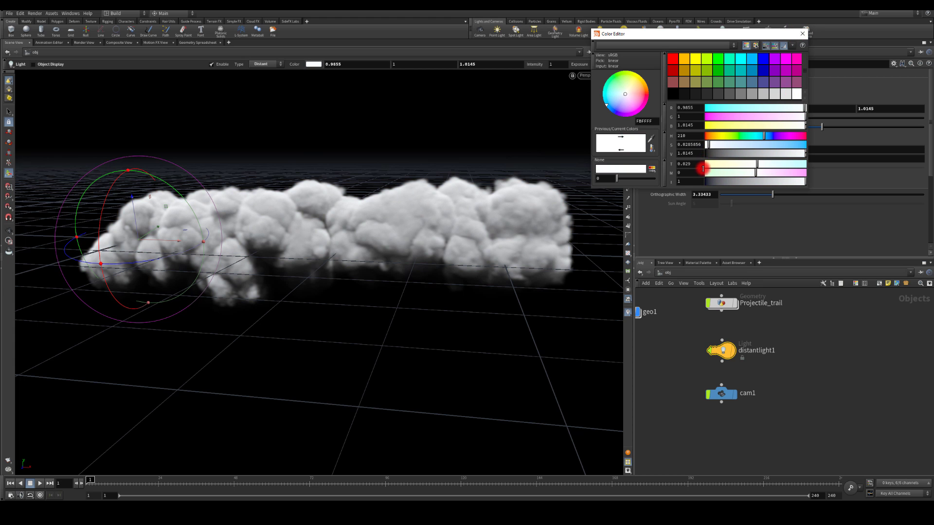
type("0")
key("Return")
left_click(801, 34)
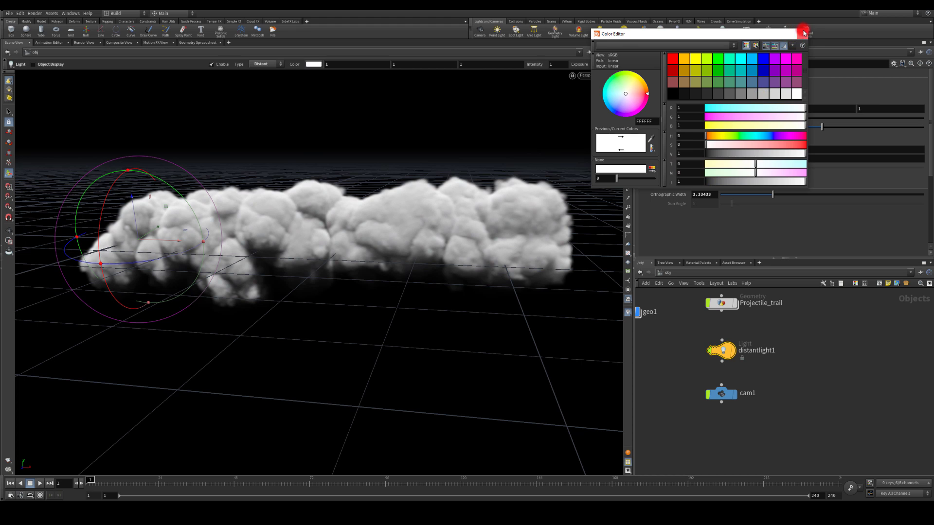
middle_click_drag(681, 338, 751, 355)
- Dive into geo1 and frame its cloud nodes
left_click(698, 330)
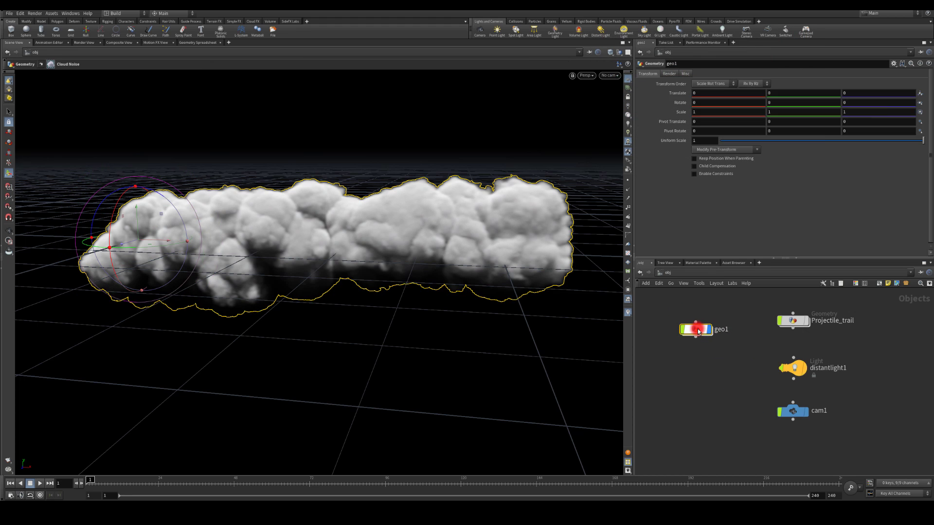
double_click(698, 331)
middle_click_drag(694, 381, 711, 369)
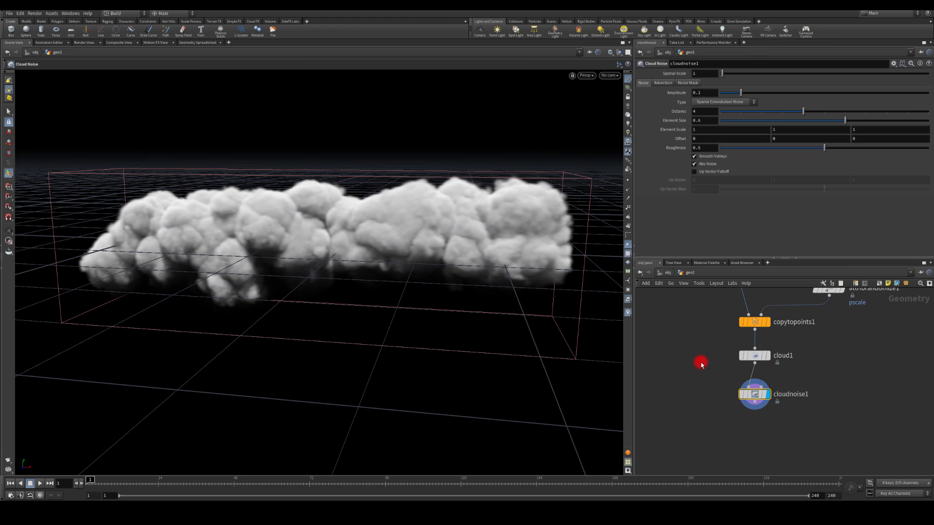
scroll(719, 372, "up", 1)
scroll(699, 356, "up", 1)
- Set cloudnoise1's advection roughness to 0 and element size to 4
mouse_move(751, 423)
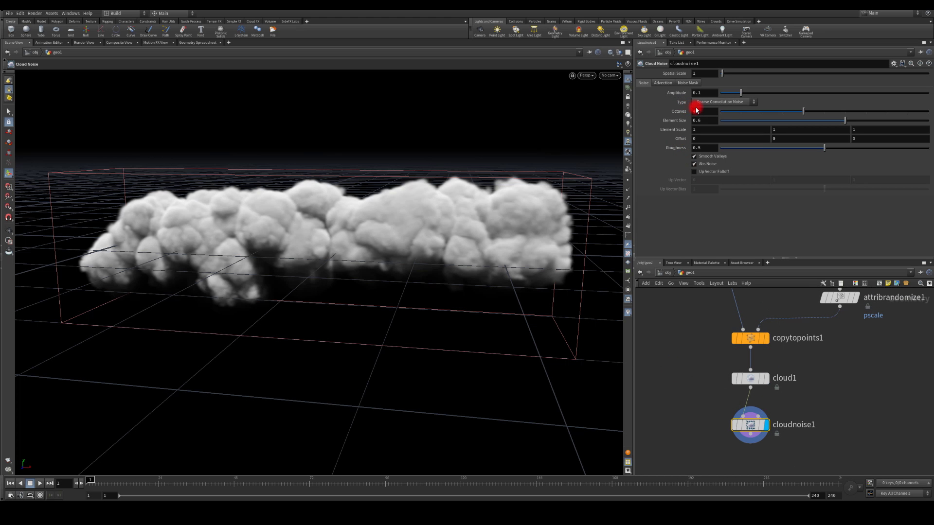
left_click(669, 83)
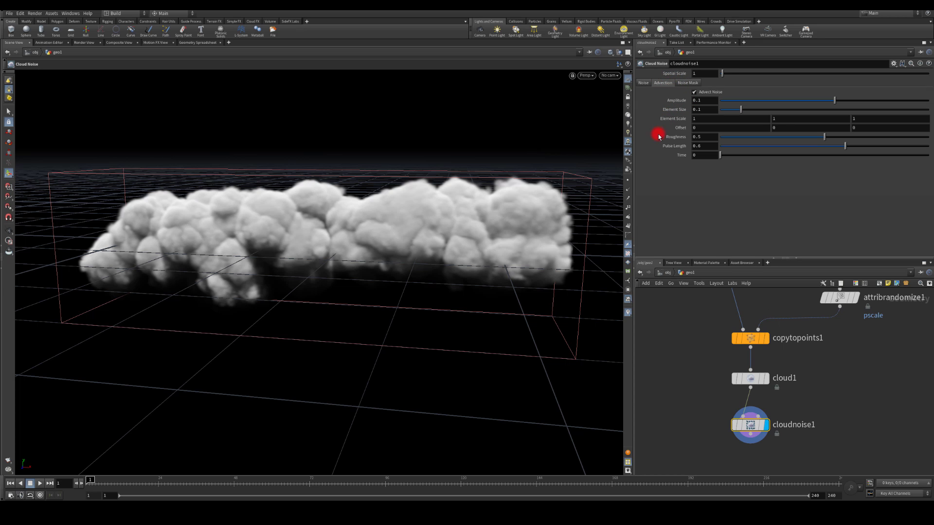
middle_click(659, 138, "ctrl")
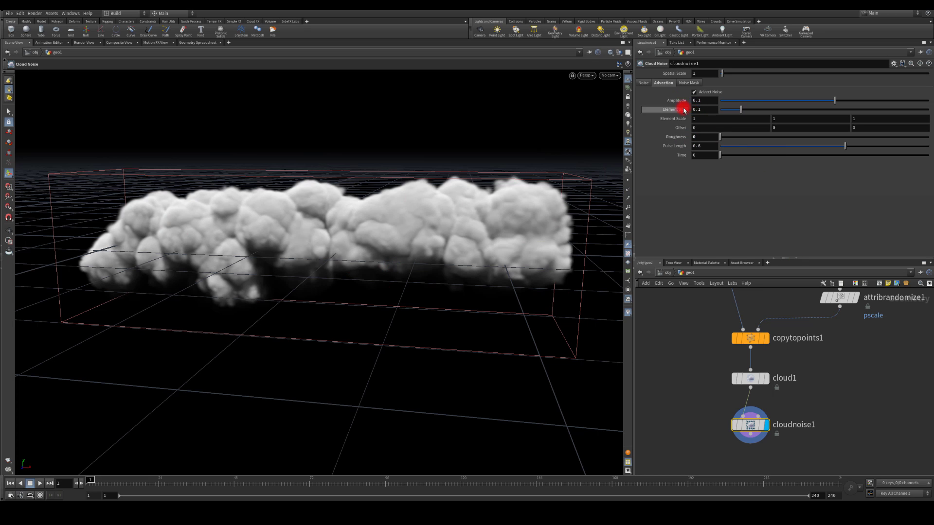
left_click(702, 109)
type("4")
key("Return")
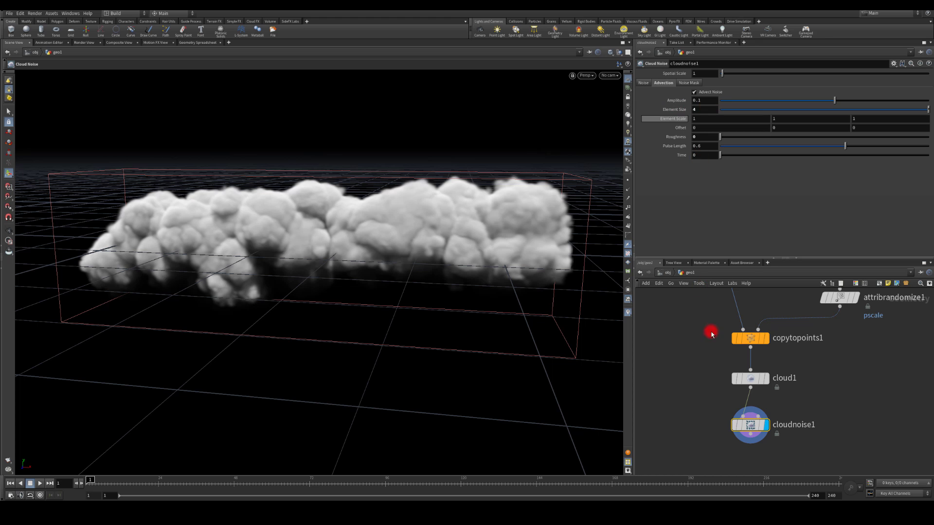
- Raise cloudnoise1's noise octaves to 8
left_click(644, 83)
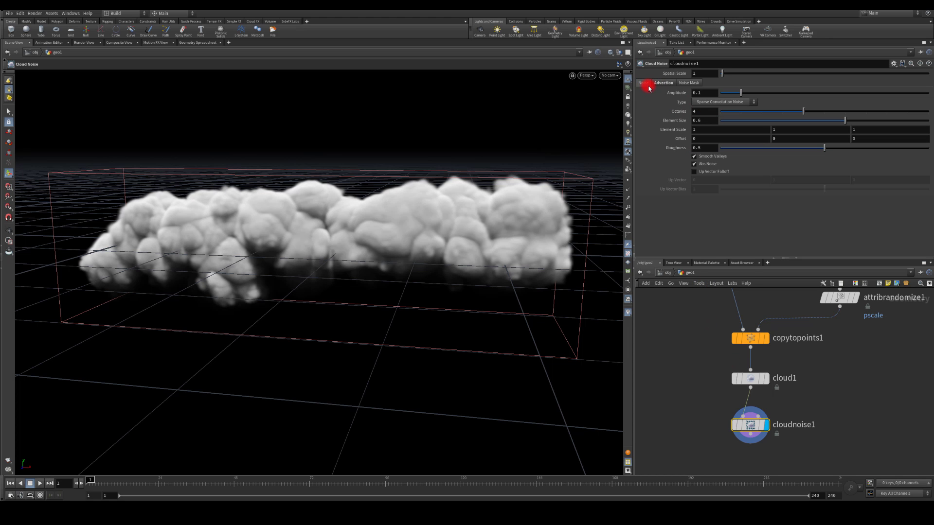
left_click(701, 113)
key("Return")
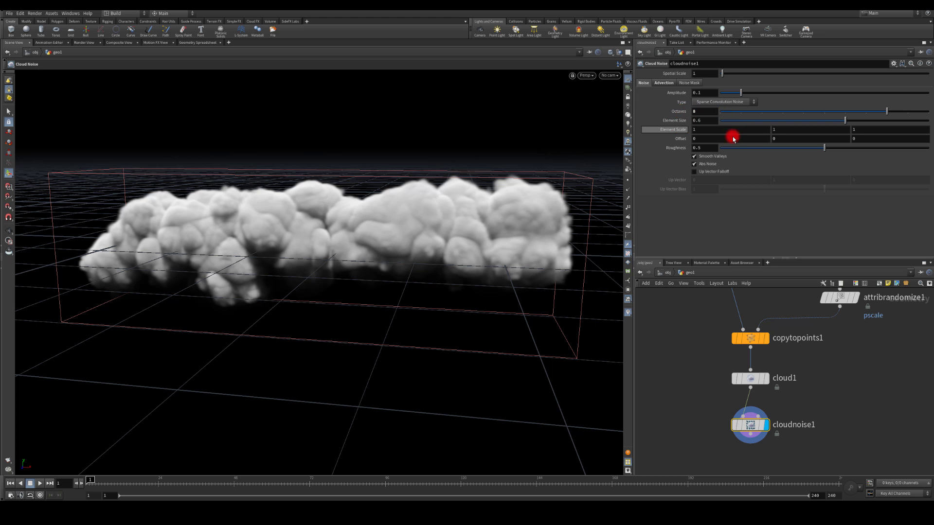
mouse_move(752, 381)
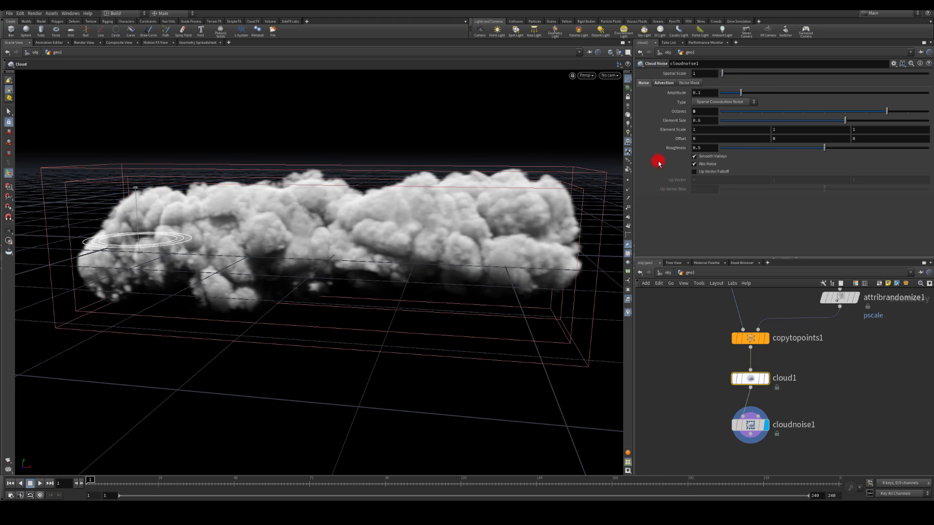
- Select cloud1 and orbit the viewport around the cloud
left_click(751, 378)
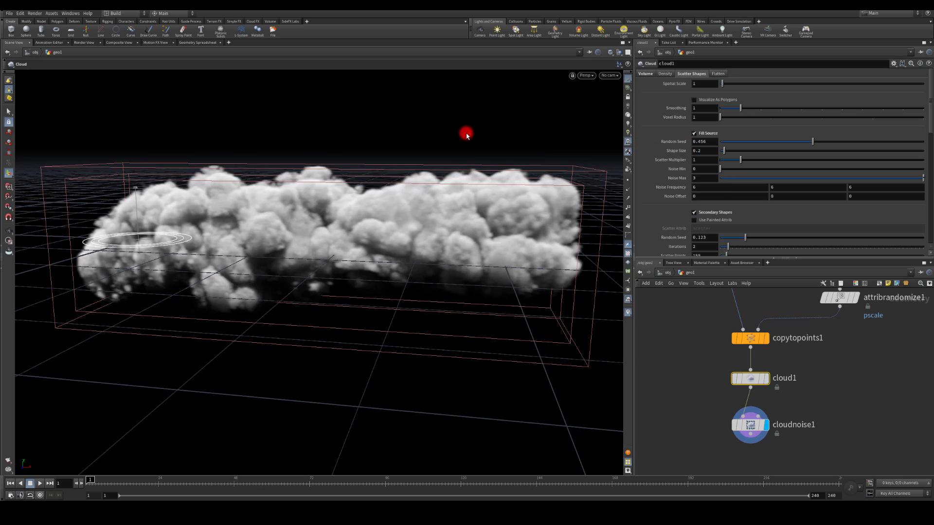
key("Escape")
mouse_move(283, 138)
left_mouse_down()
mouse_move(269, 142)
mouse_move(290, 125)
mouse_move(311, 192)
mouse_move(296, 211)
mouse_move(209, 223)
mouse_move(177, 243)
mouse_move(300, 290)
mouse_move(313, 241)
mouse_move(291, 255)
mouse_move(316, 247)
mouse_move(370, 262)
left_mouse_up()
key("Return")
key("Escape")
mouse_move(494, 217)
left_mouse_down()
mouse_move(440, 210)
mouse_move(366, 223)
mouse_move(303, 199)
mouse_move(310, 239)
mouse_move(327, 202)
mouse_move(359, 209)
mouse_move(341, 241)
mouse_move(358, 204)
mouse_move(352, 294)
mouse_move(373, 174)
mouse_move(350, 235)
mouse_move(283, 252)
mouse_move(375, 242)
mouse_move(358, 200)
mouse_move(358, 258)
mouse_move(381, 236)
left_mouse_up()
- Set cloud1's Density Multiplier to 3
left_click(665, 91)
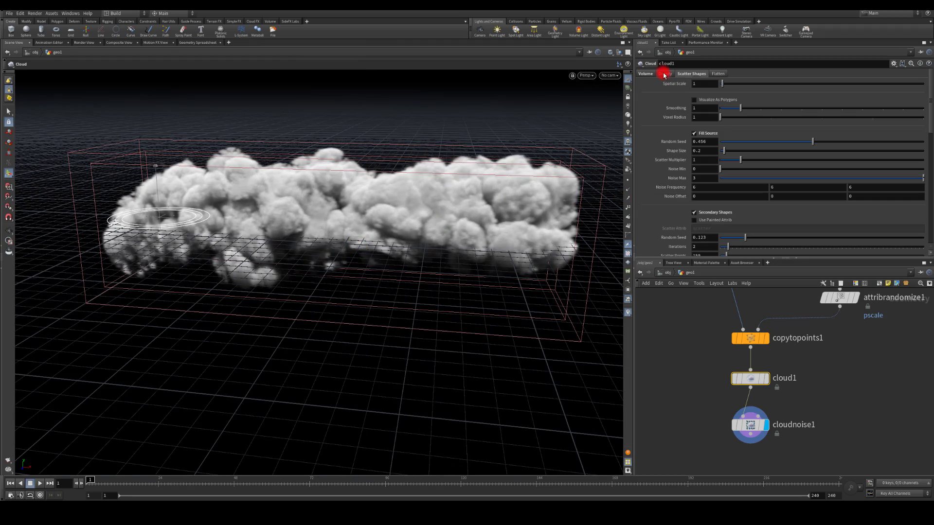
left_click(665, 74)
left_click(692, 83)
type("3")
key("Return")
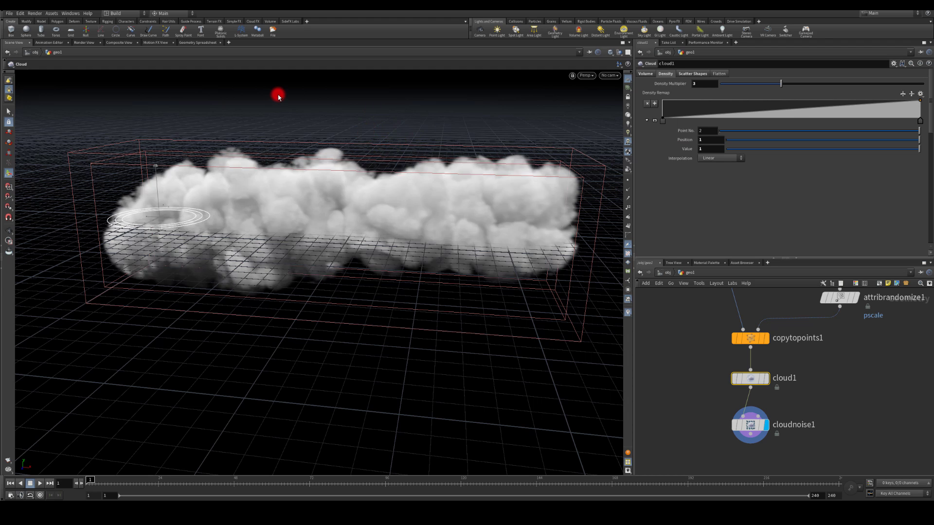
- Inspect the thicker cloud from several angles, then go up to /obj
key("Escape")
left_click_drag(225, 184, 341, 189)
key("Return")
middle_click_drag(849, 361, 804, 444)
middle_click_drag(826, 323, 772, 378)
mouse_move(761, 304)
middle_click_drag(761, 304, 808, 329)
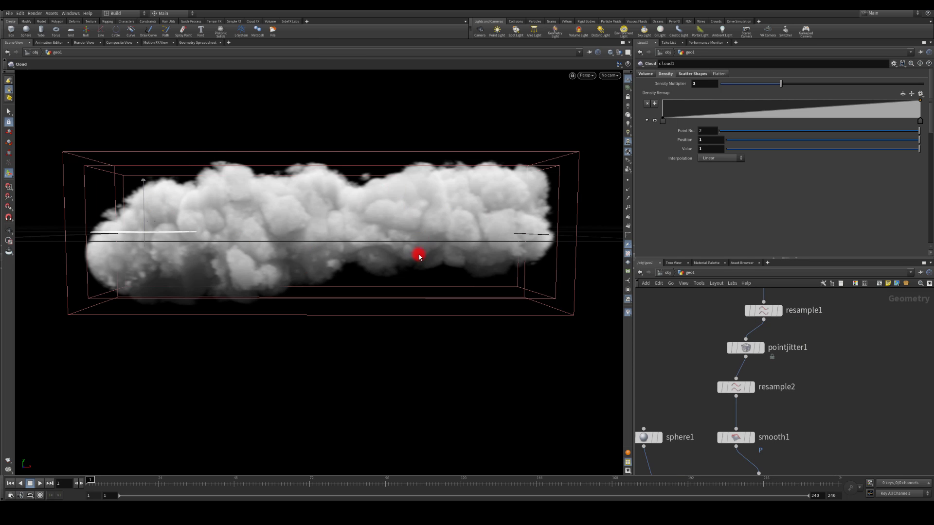
left_click_drag(416, 260, 365, 207)
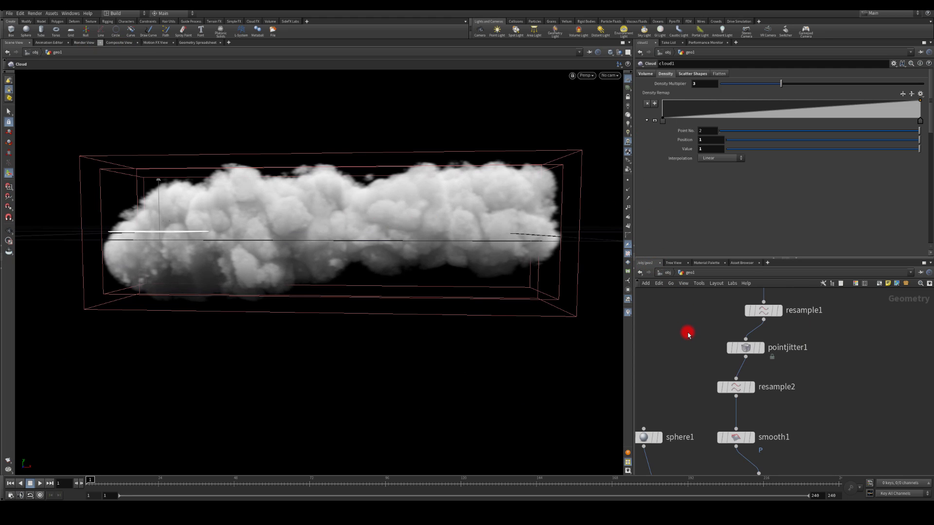
key("u")
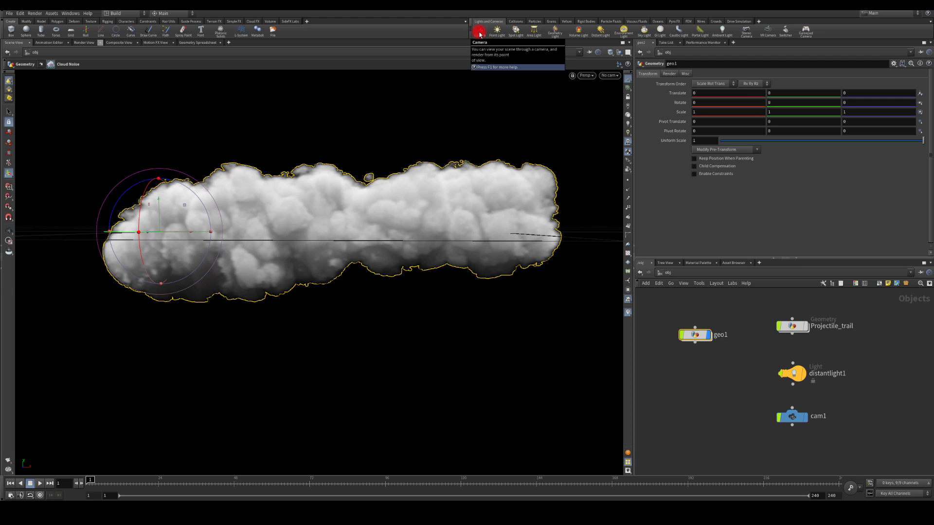
- Create a new camera, cam2, and look through it in the viewport
left_click(480, 32)
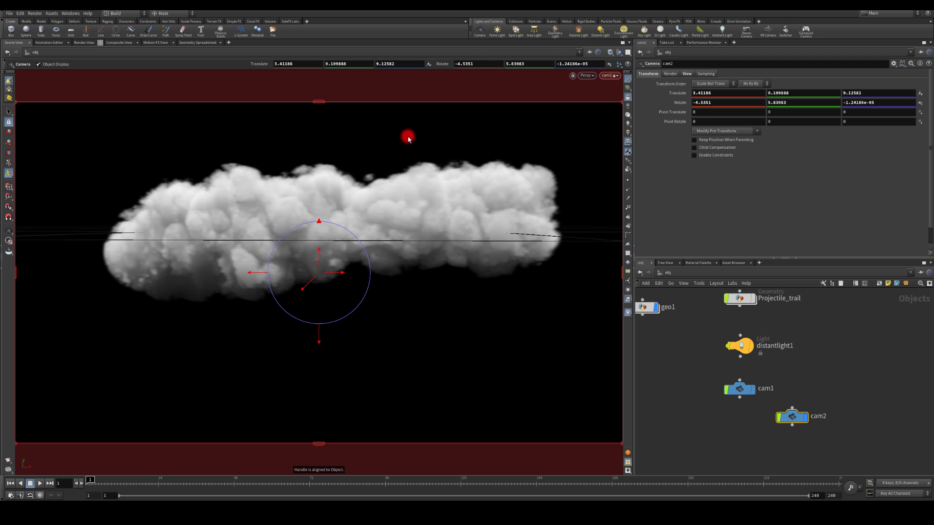
left_click(628, 97)
left_click(608, 76)
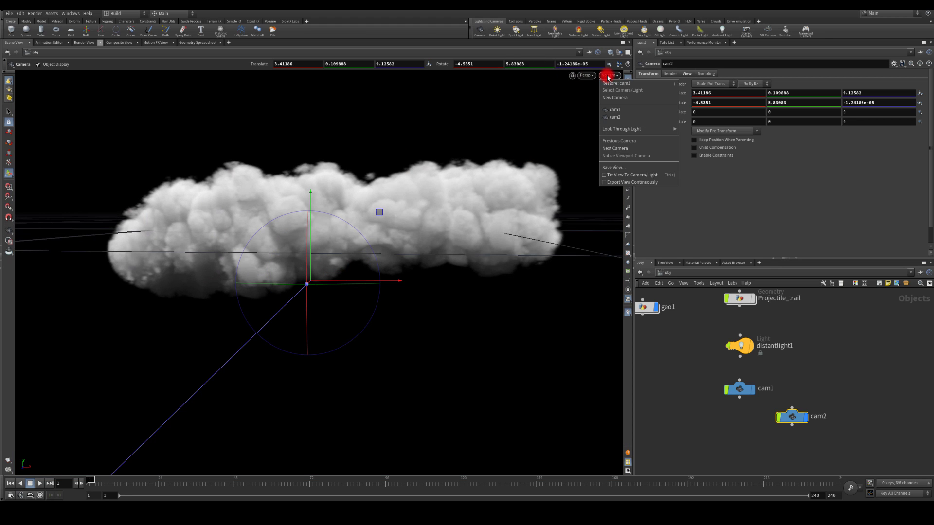
left_click(612, 117)
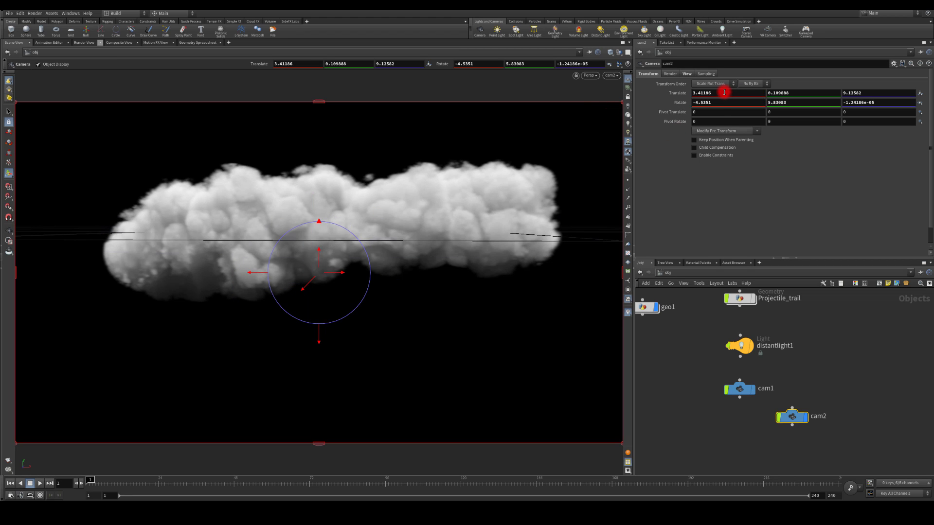
- Set cam2's translate to 0, 0, 8
left_click_drag(695, 93, 732, 97)
type("0")
key("Tab")
type("0")
key("Tab")
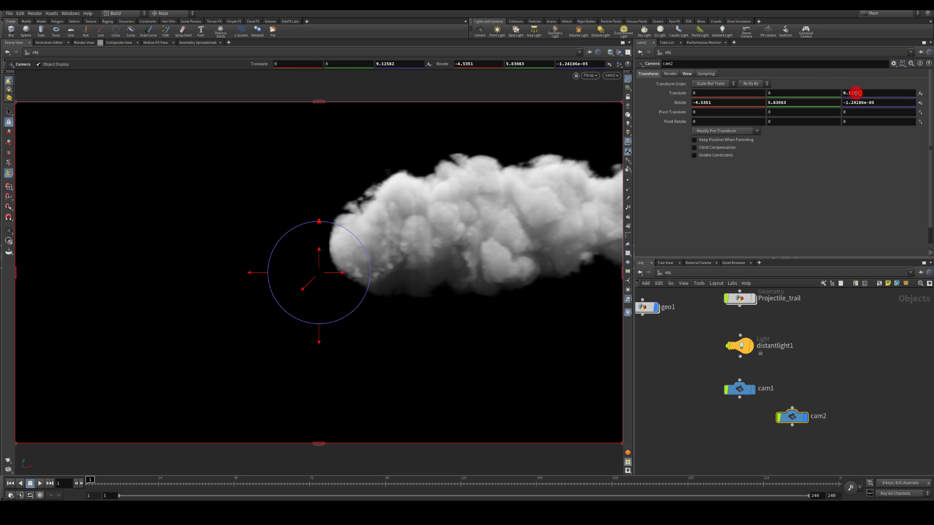
type("0")
key("Return")
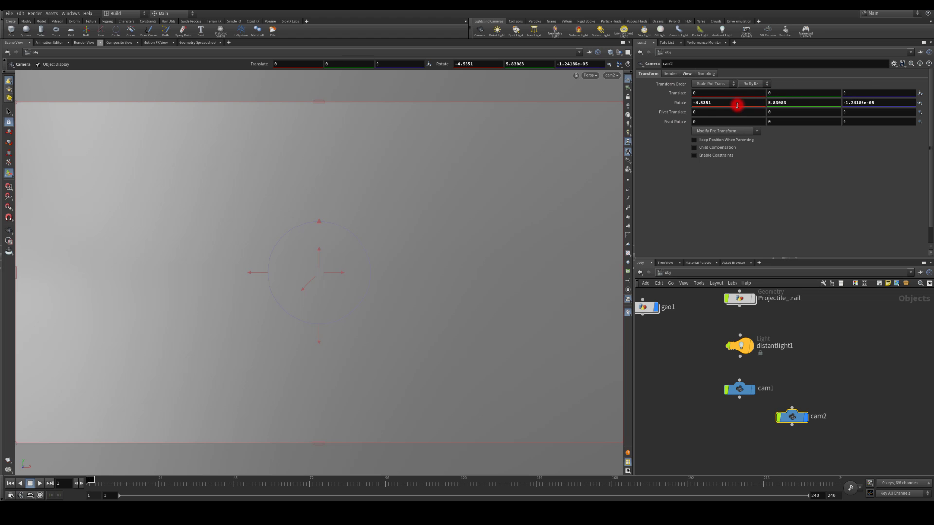
double_click(848, 93)
type("8")
key("Return")
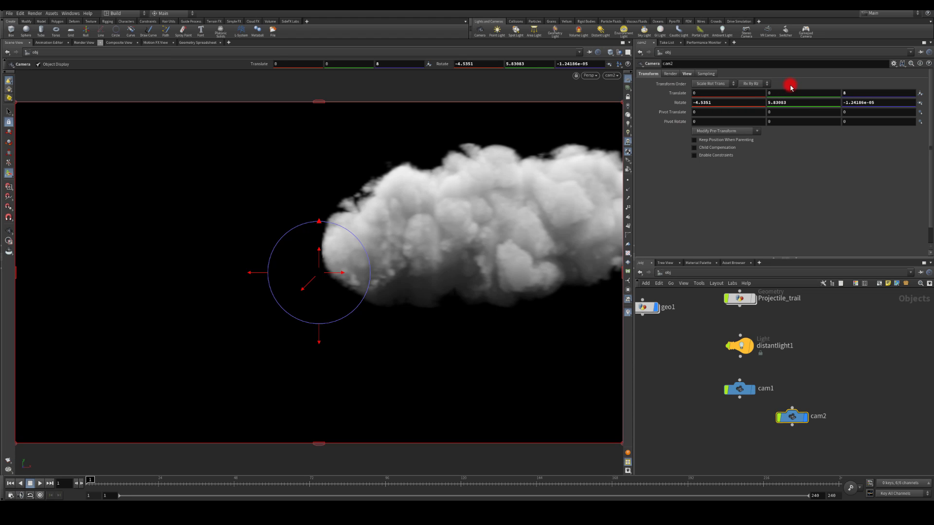
- Zero cam2's X, Y and Z rotation
double_click(732, 102)
type("0")
key("Tab")
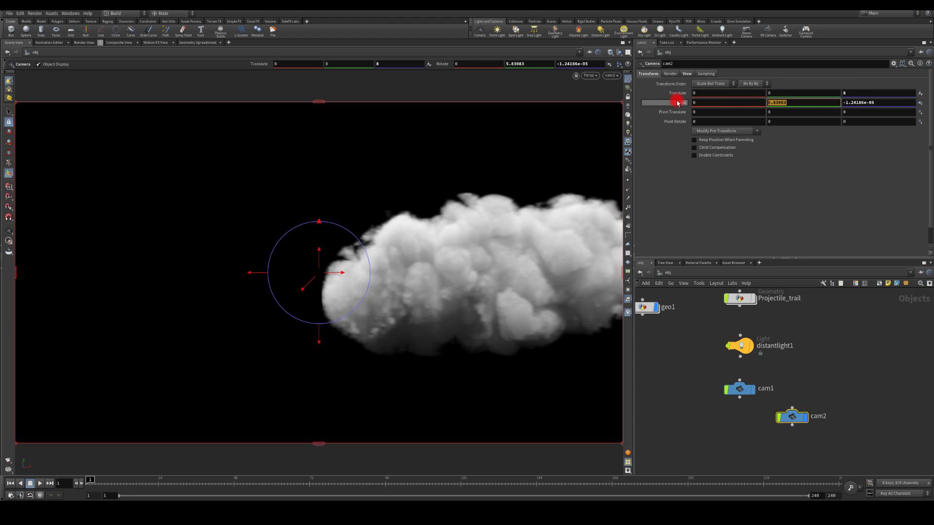
type("0")
key("Return")
double_click(890, 102)
type("0")
key("Return")
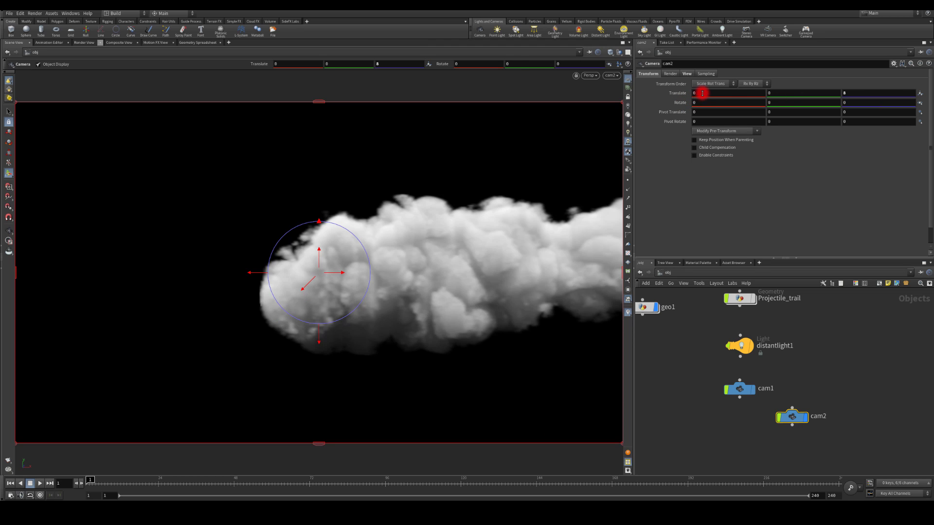
- Slide cam2 to X 3.7 to frame the whole cloud and check its view settings
middle_click_drag(702, 93, 788, 104)
left_click(671, 371)
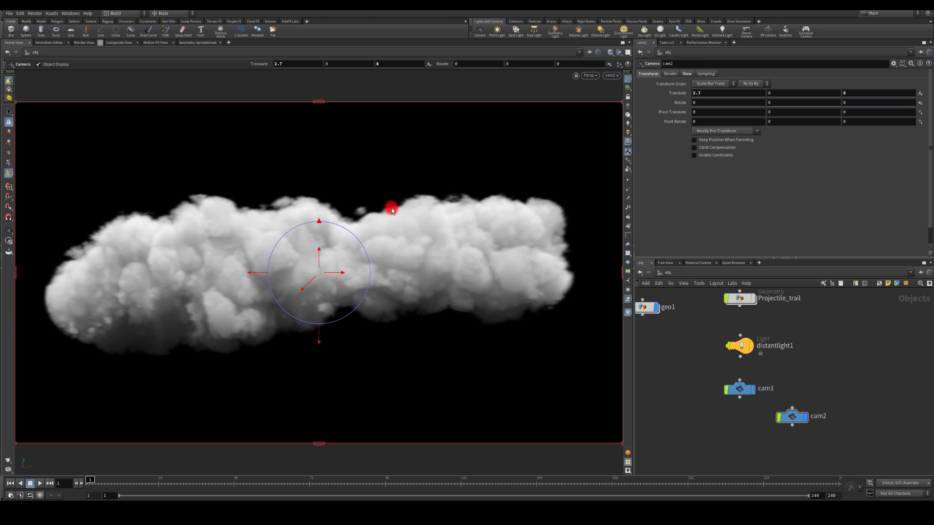
left_click(669, 74)
left_click(686, 74)
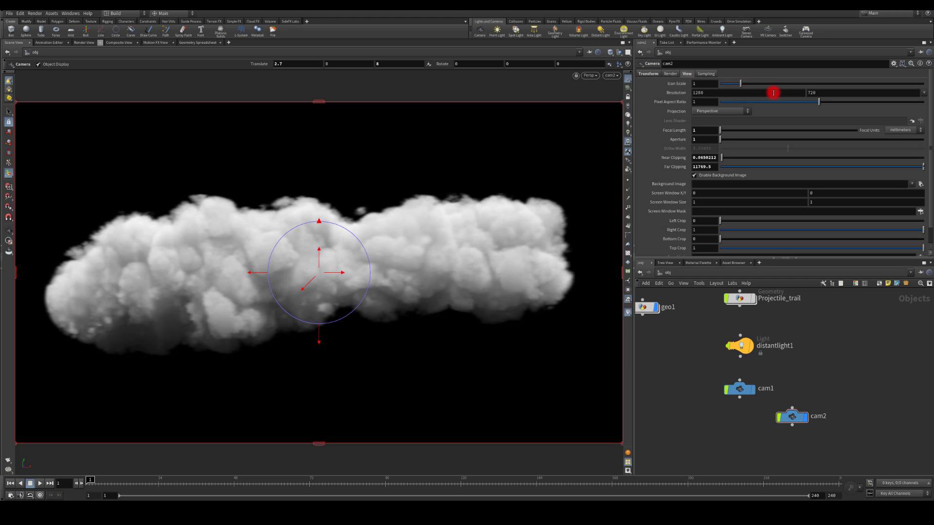
- Start an interactive Mantra render of the cloud through cam2, then select mantra_ipr in /out
left_click(77, 44)
left_click(21, 52)
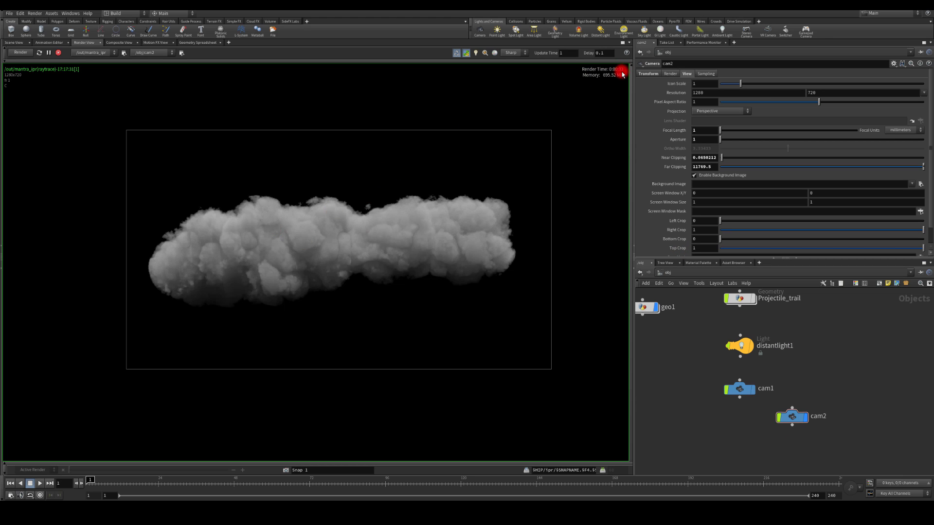
left_click(678, 272)
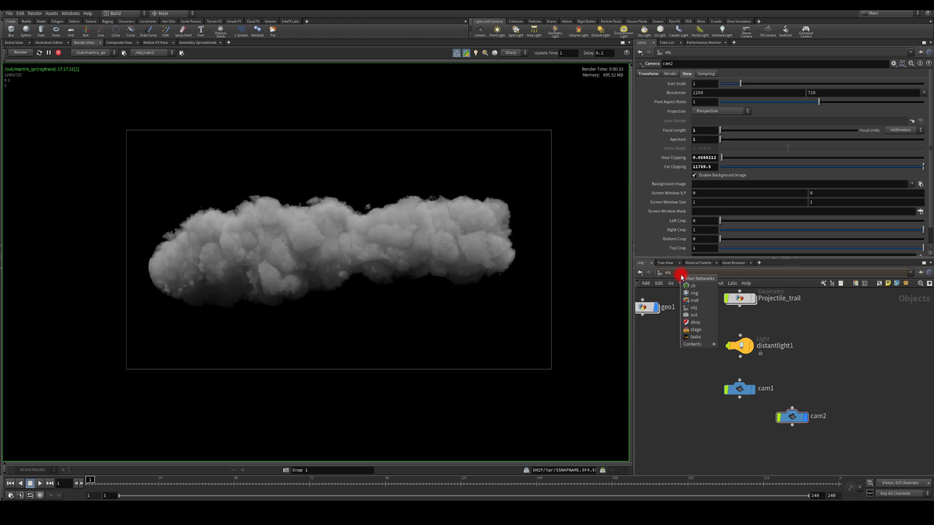
left_click(703, 323)
left_click_drag(752, 338, 810, 409)
- Bring up mantra_ipr's Rendering > Sampling settings and look through the sampling quality parameters
scroll(695, 185, "down", 3)
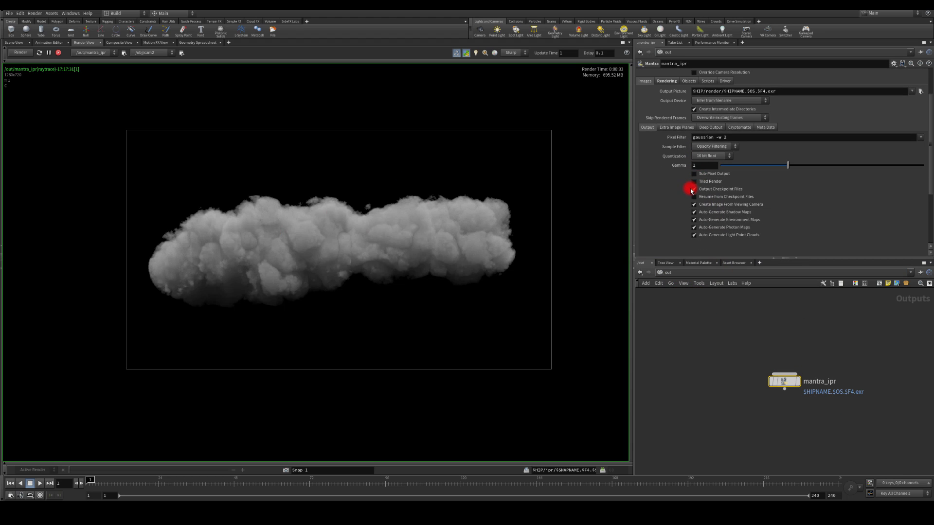
left_click(666, 90)
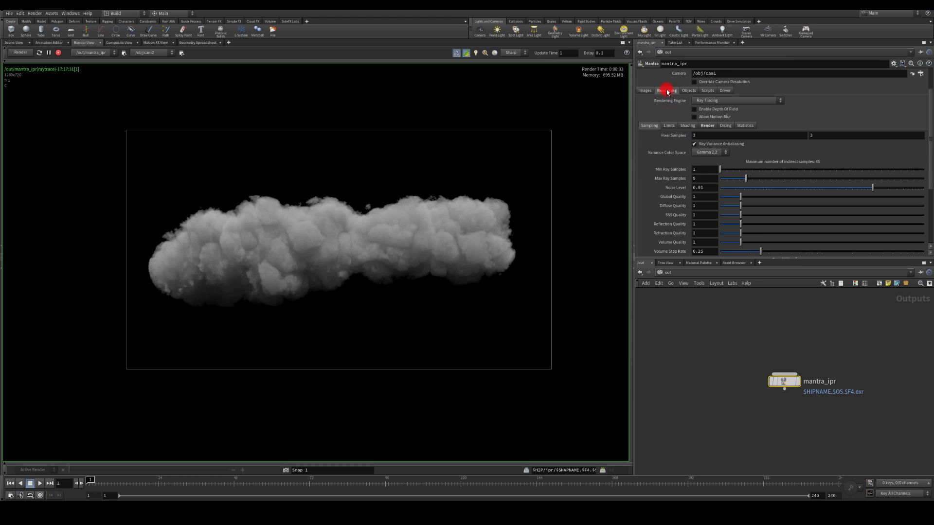
scroll(676, 163, "down", 3)
scroll(673, 164, "down", 1)
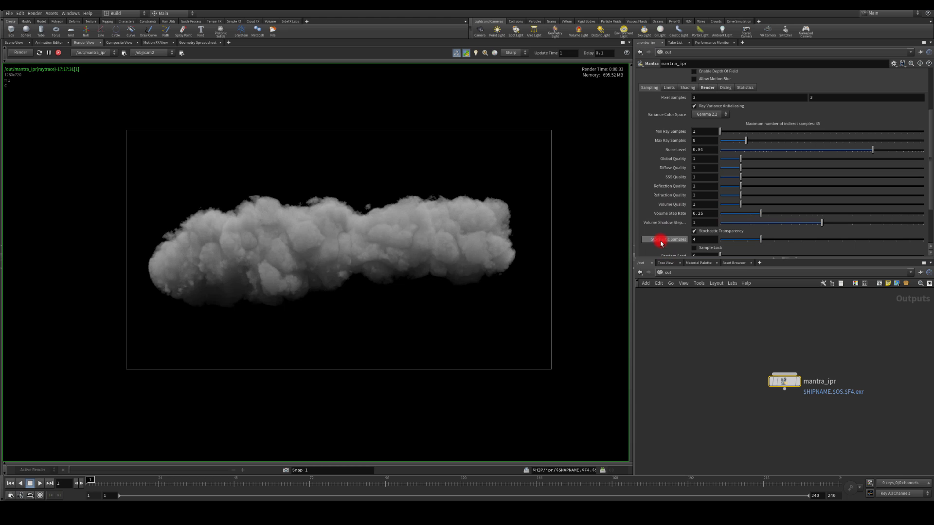
scroll(657, 248, "down", 2)
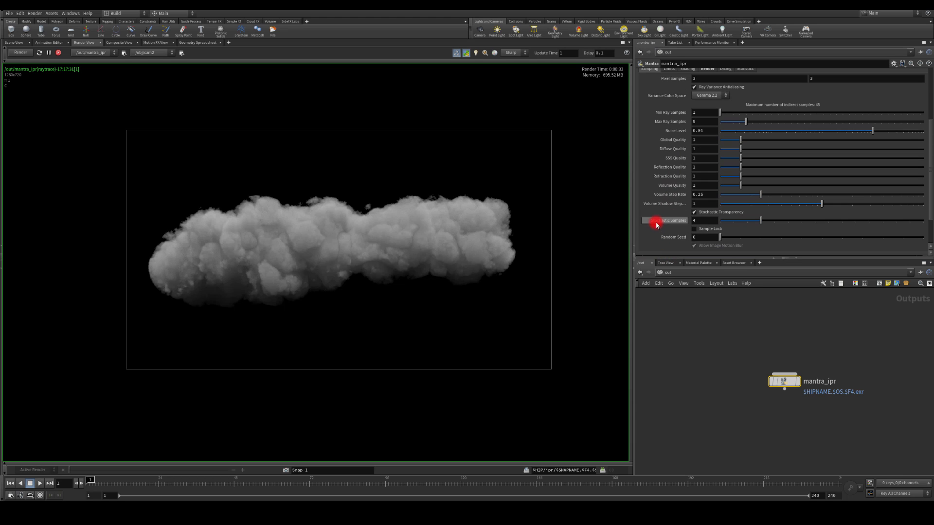
scroll(705, 221, "up", 3)
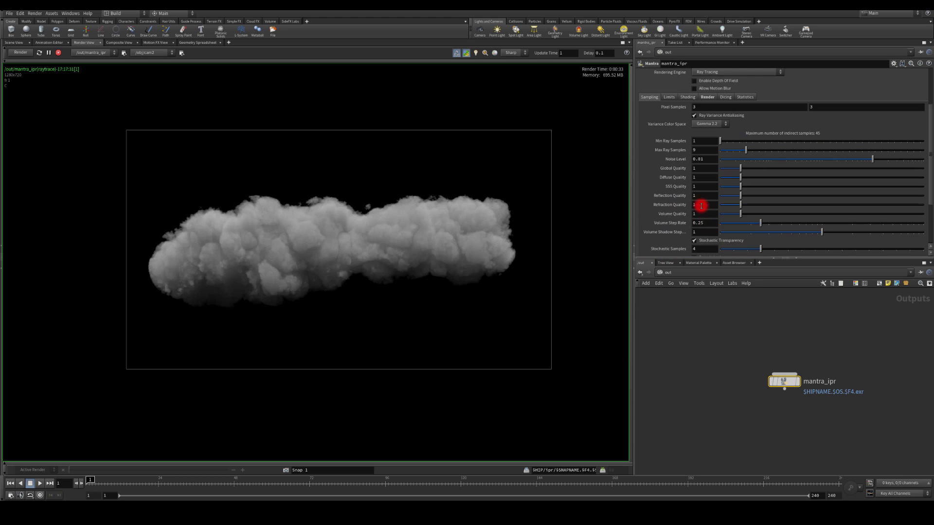
left_click(705, 97)
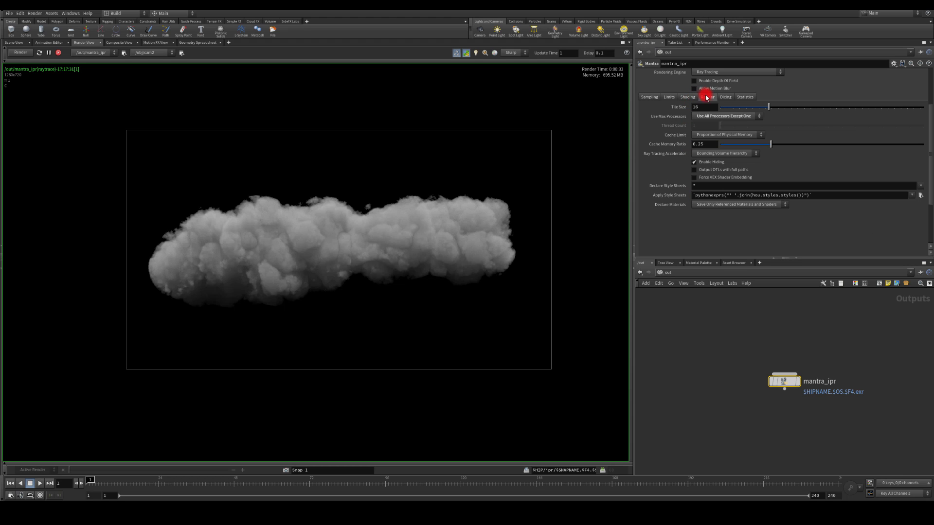
left_click(649, 97)
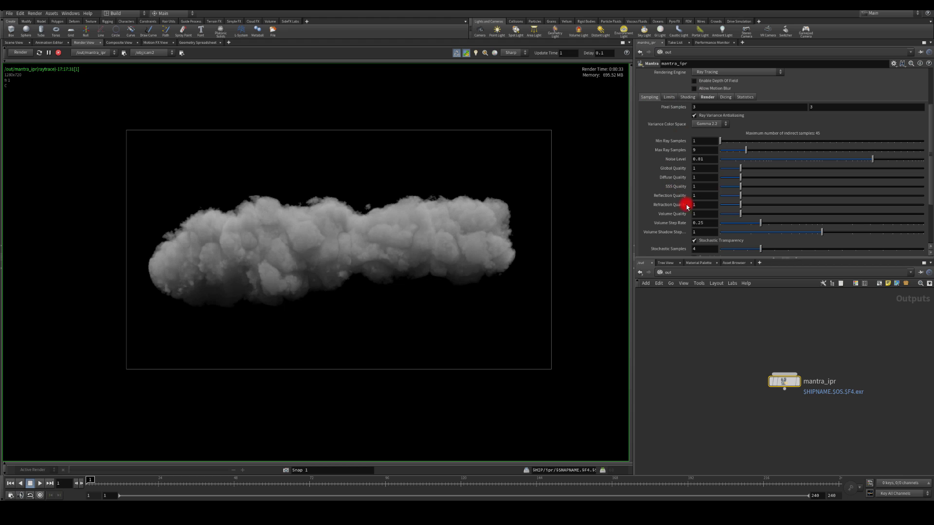
scroll(686, 219, "down", 3)
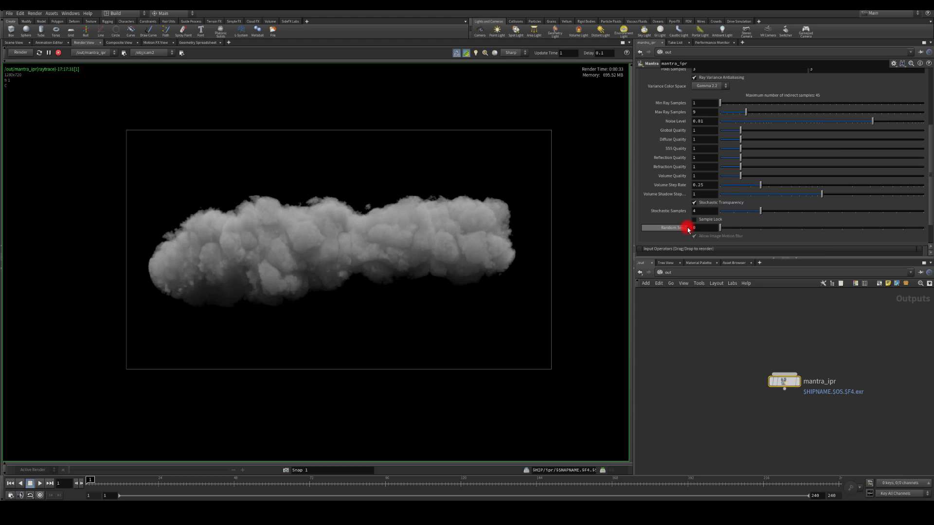